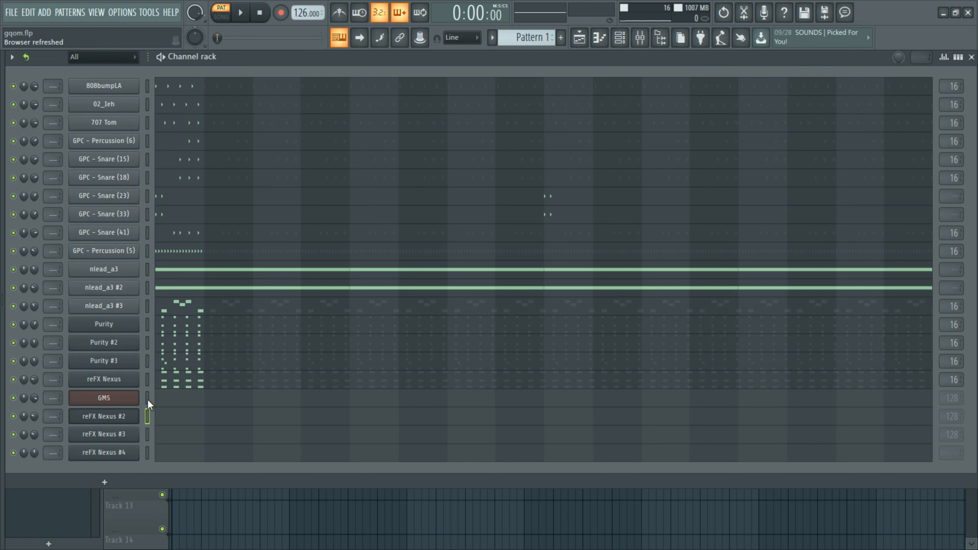
Select the GMS channel in the channel rack and open its empty pattern in the piano roll.
left_click(147, 399)
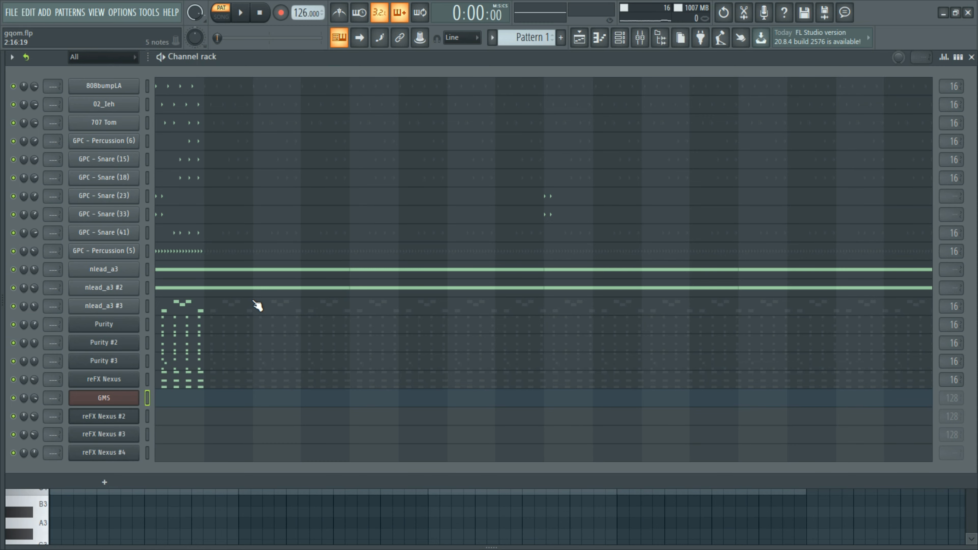
left_click(181, 397)
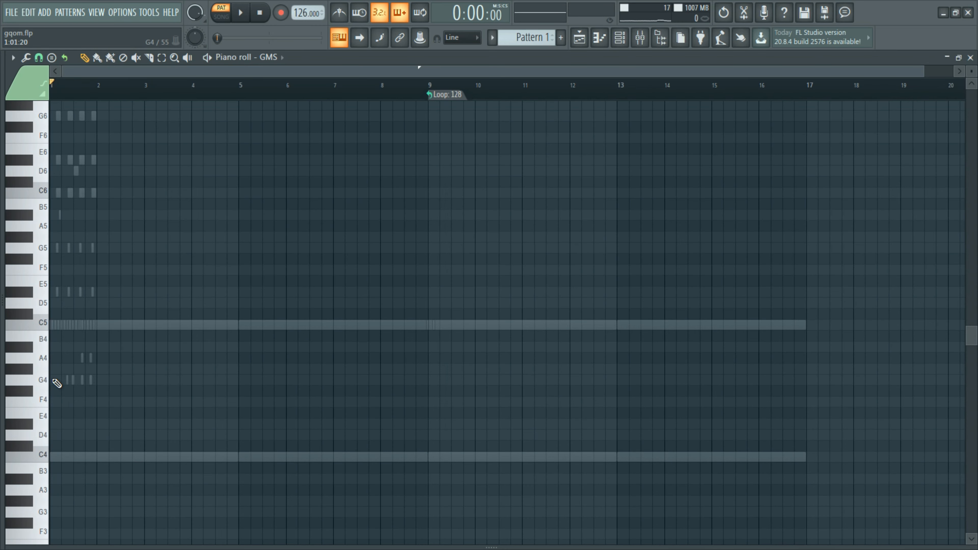
scroll(57, 383, "up", 3)
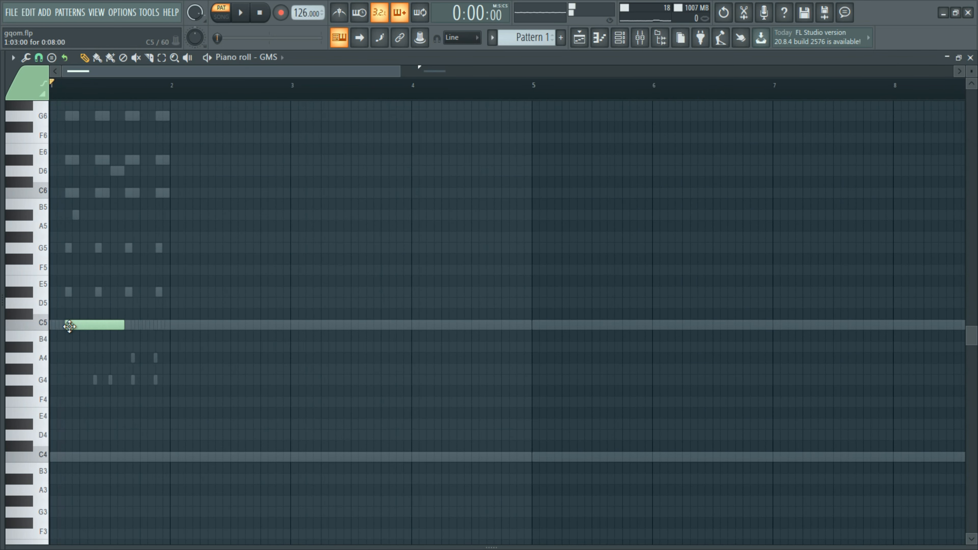
Draft a short opening phrase in bar 1 with one 2-step A#4 note and two 2-step C5 notes.
left_click_drag(124, 325, 80, 327)
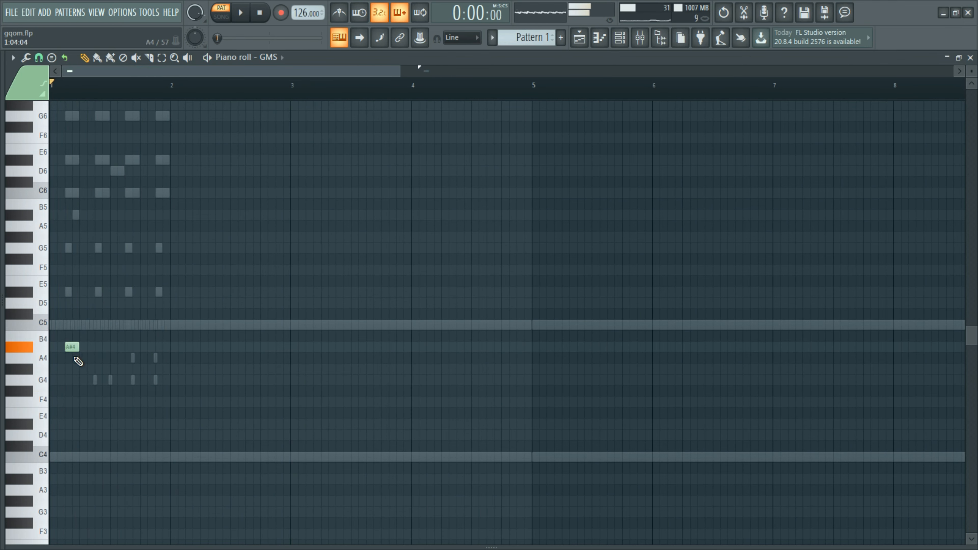
left_click(80, 326)
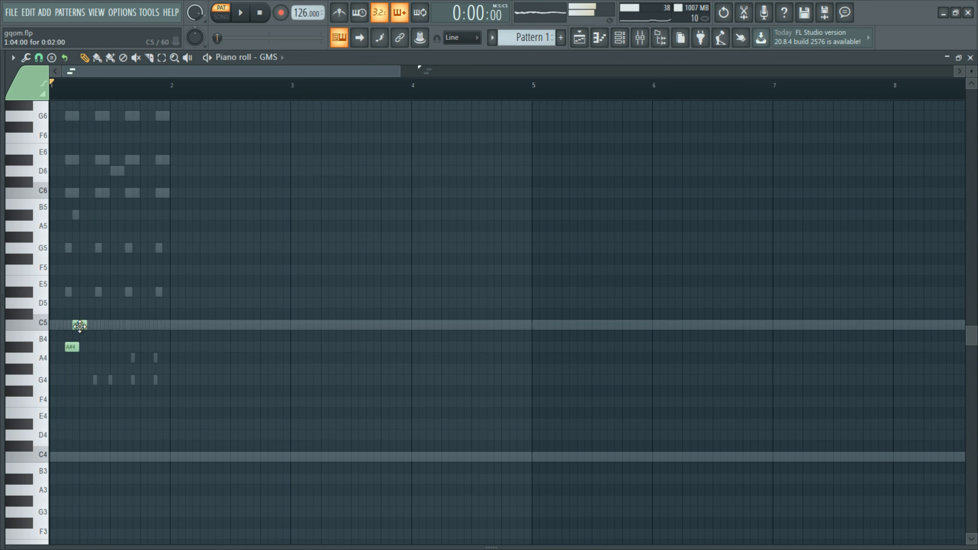
left_click(99, 326)
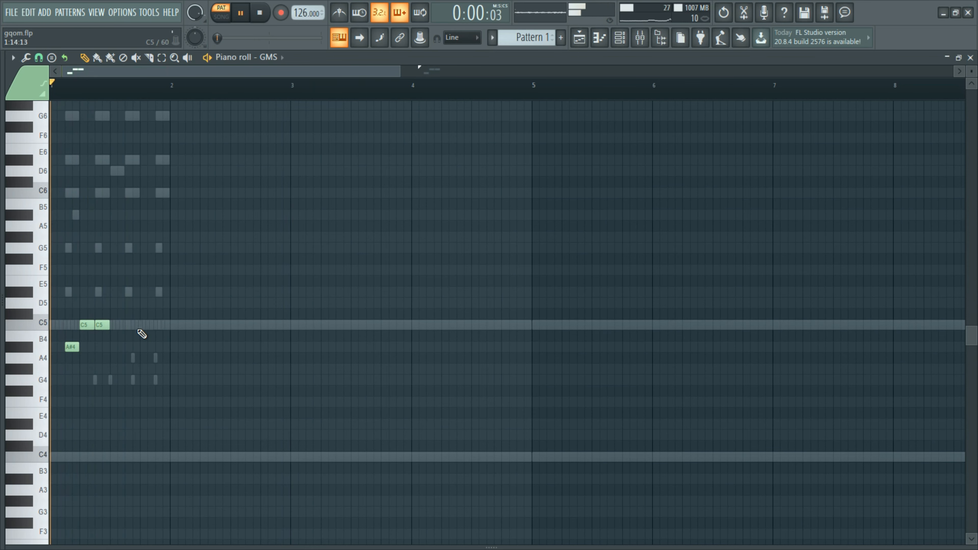
Add two 2-step A#4 notes at the end of bar 1 and play the draft phrase.
scroll(154, 333, "up", 2)
left_click(153, 325)
left_click(169, 326)
key("space")
left_click_drag(188, 316, 145, 333)
left_click_drag(146, 375, 152, 347)
key("space")
Listen to the draft phrase, delete its notes and try a C5 note near the start of bar 1.
scroll(146, 381, "down", 3)
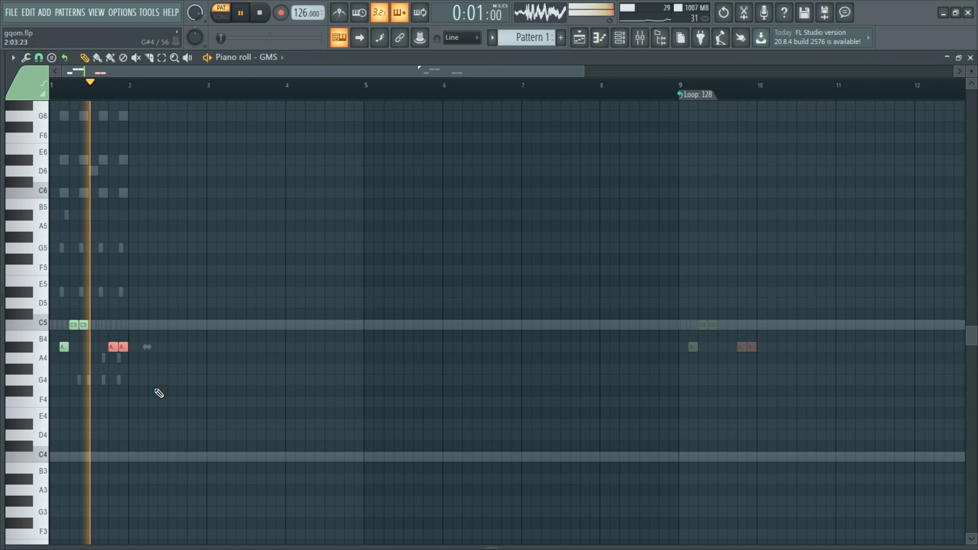
key("space")
key("space")
left_click(136, 369)
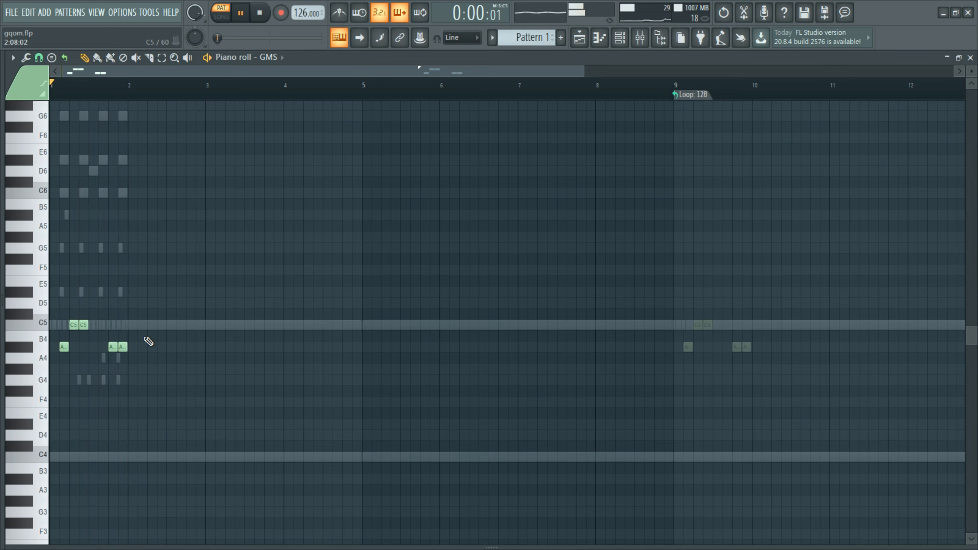
scroll(149, 341, "up", 3)
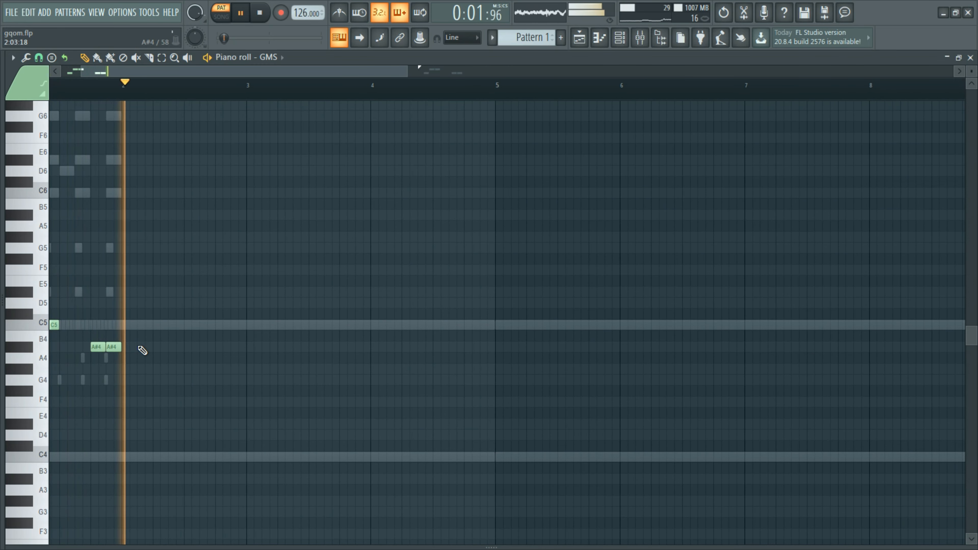
scroll(133, 345, "down", 3)
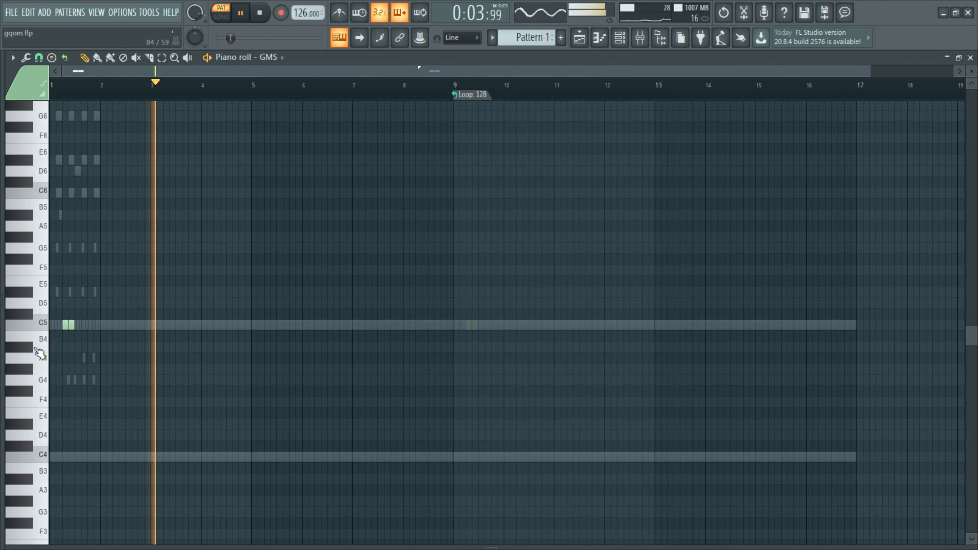
scroll(87, 326, "up", 2)
scroll(77, 331, "up", 1)
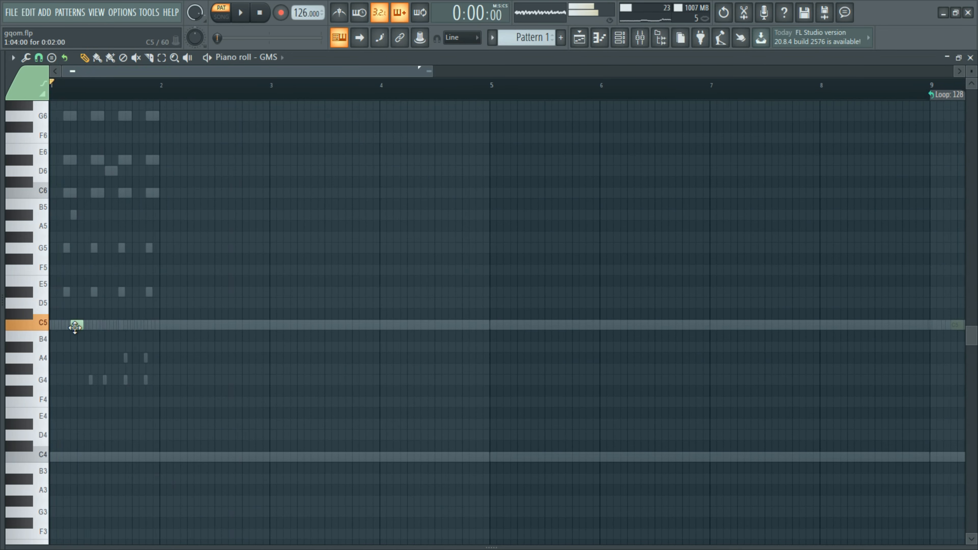
Draw a 10-step C5 note from step 3 of bar 1 and fill the rest of the bar with two 2-step C5 notes.
left_click_drag(70, 327, 127, 362)
key("space")
mouse_move(151, 319)
left_mouse_down()
mouse_move(138, 341)
mouse_move(146, 332)
left_mouse_up()
key("space")
key("space")
left_click(149, 291)
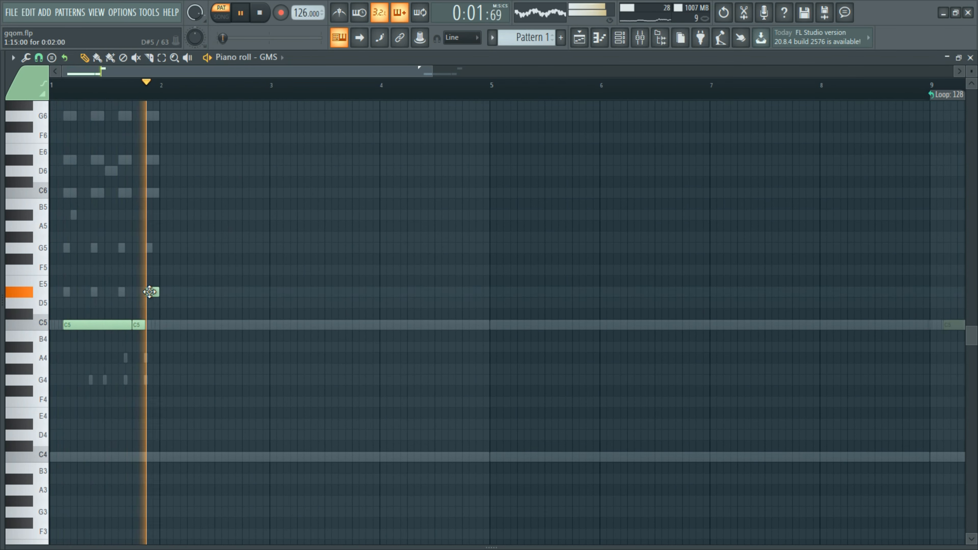
left_click_drag(149, 332, 153, 332)
key("space")
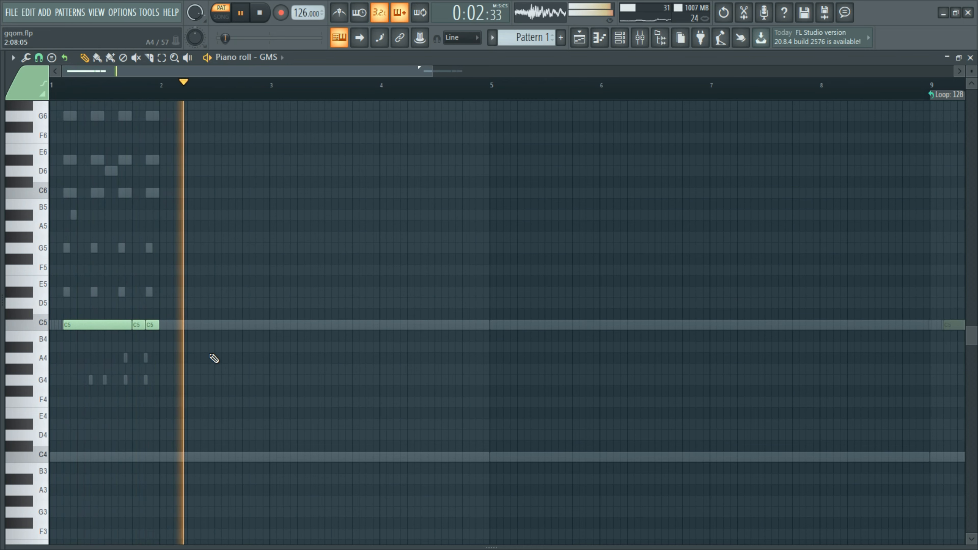
Add an 8-step A#4 note from step 7 of bar 2, followed directly by a 4-step C5 note.
left_click(206, 347)
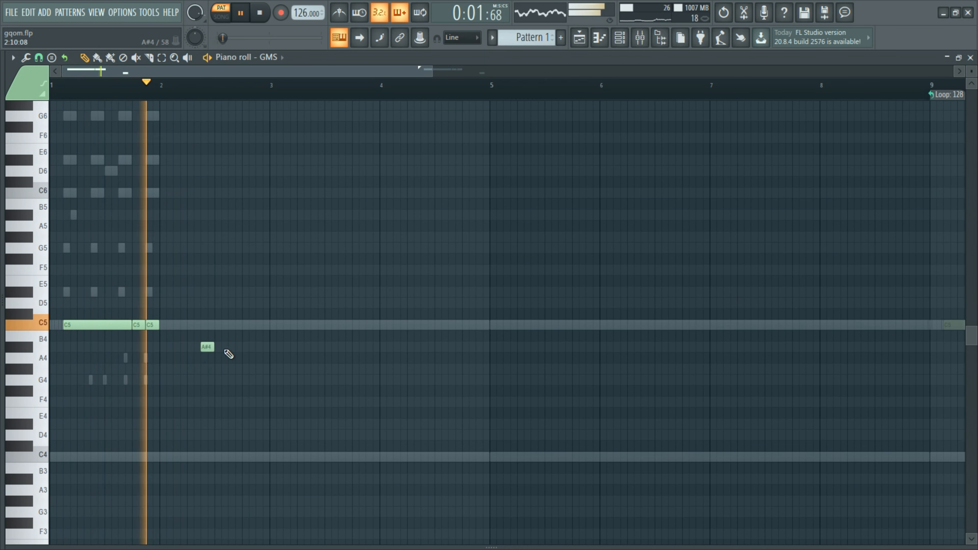
left_click_drag(209, 347, 253, 391)
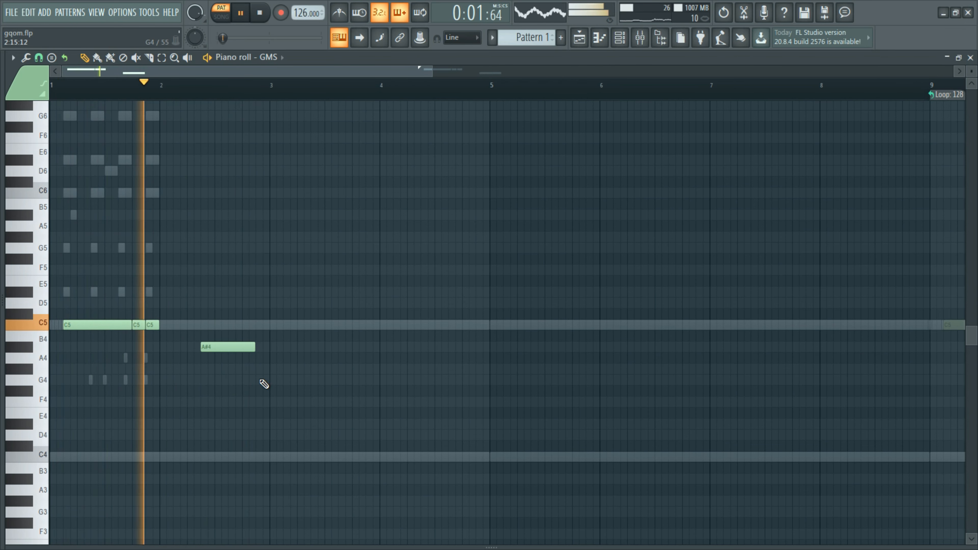
left_click(258, 379)
key("space")
key("space")
left_click_drag(304, 380, 297, 324)
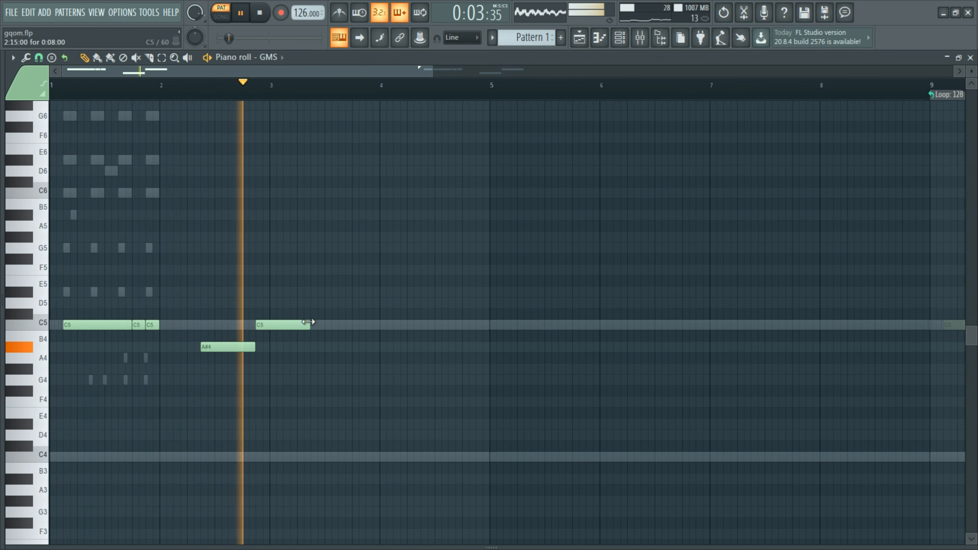
left_click_drag(308, 325, 279, 331)
Continue the melody in bar 3 with a 4-step A#4 note followed by a 12-step F4 note.
left_click(291, 347)
left_click(315, 369)
left_click(343, 380)
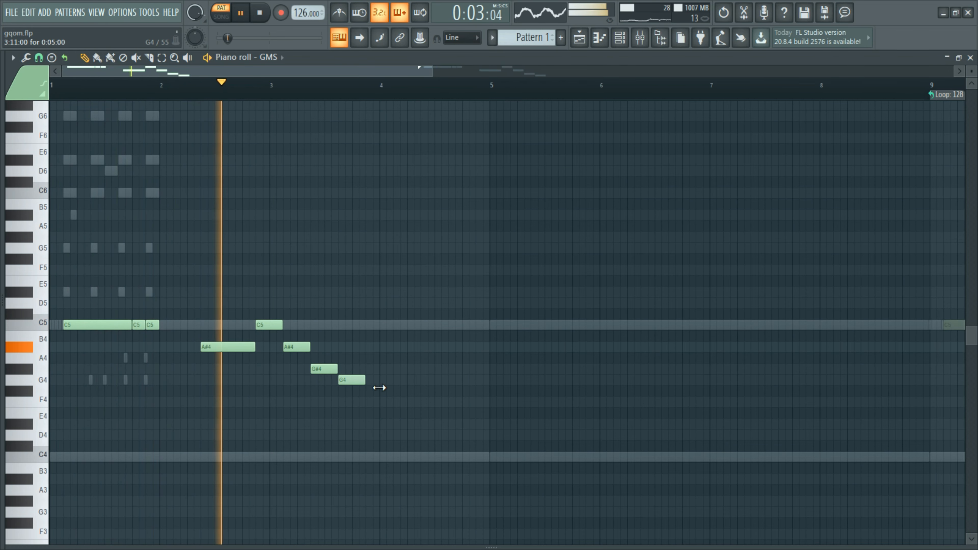
left_click_drag(364, 380, 392, 381)
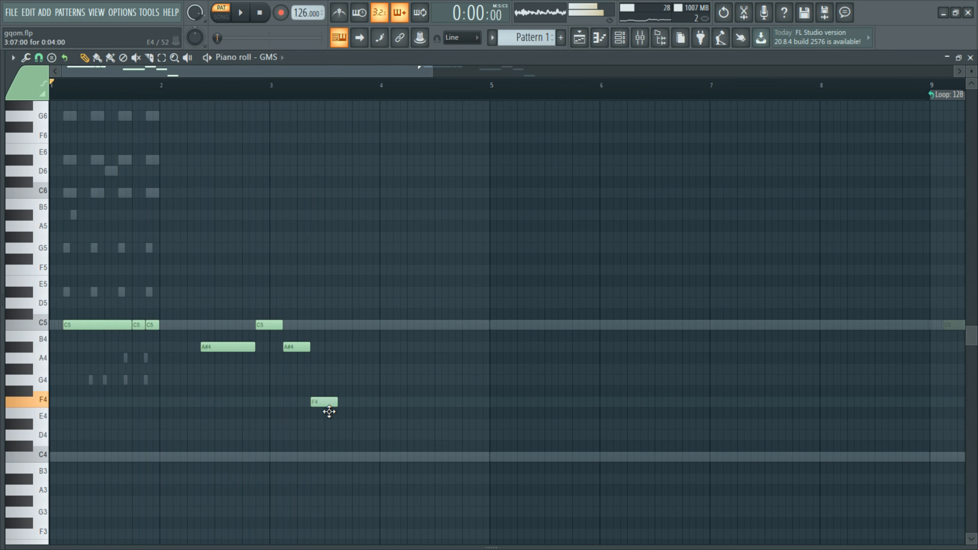
left_click_drag(333, 405, 394, 454)
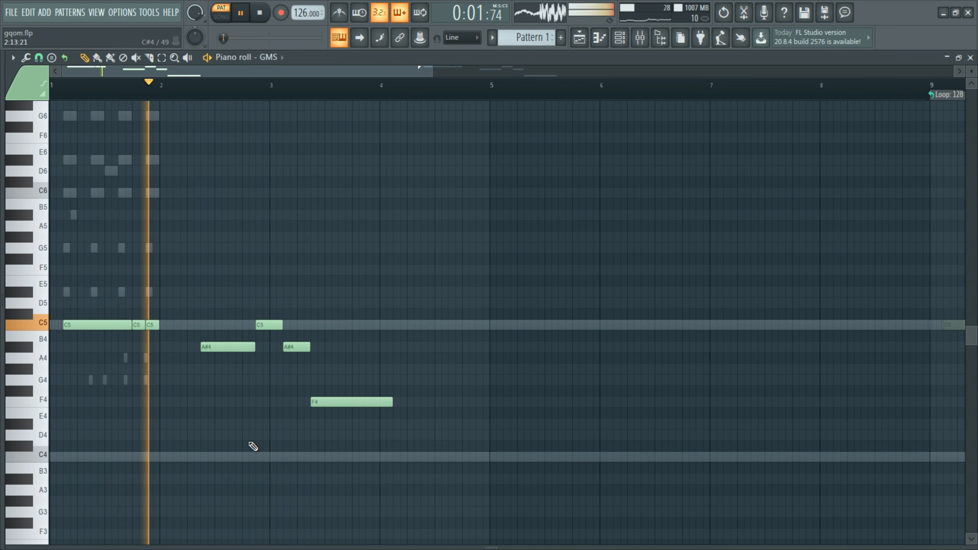
Extend the F4 note to 16 steps and fill the rest of bar 4 with F4 notes of 6, 2 and 2 steps.
scroll(341, 363, "down", 2)
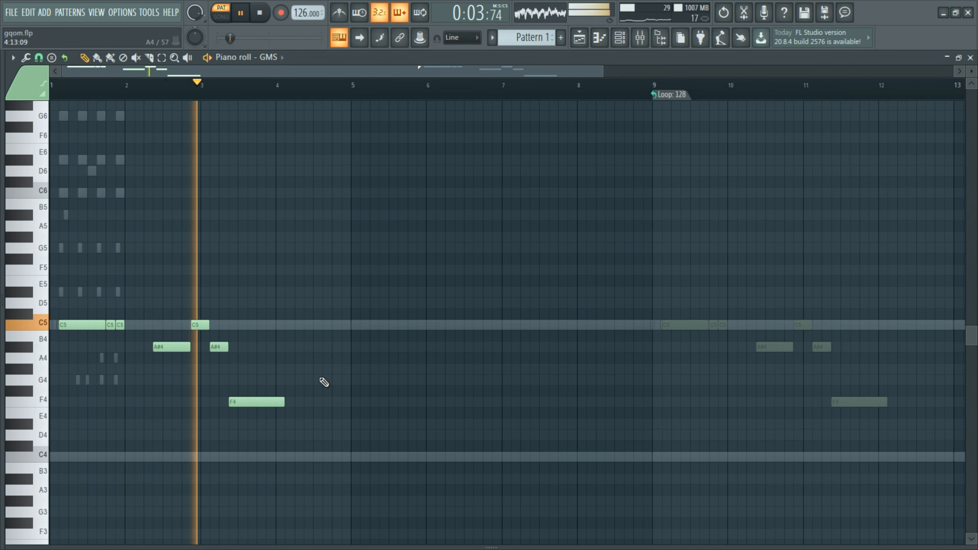
left_click(288, 402)
right_click(311, 404)
key("space")
left_click_drag(287, 404, 331, 408)
left_click_drag(129, 299, 338, 400)
Add a 4-step G4 note from step 3 of bar 5, followed by a 12-step G#4 note.
left_click(381, 359, "ctrl")
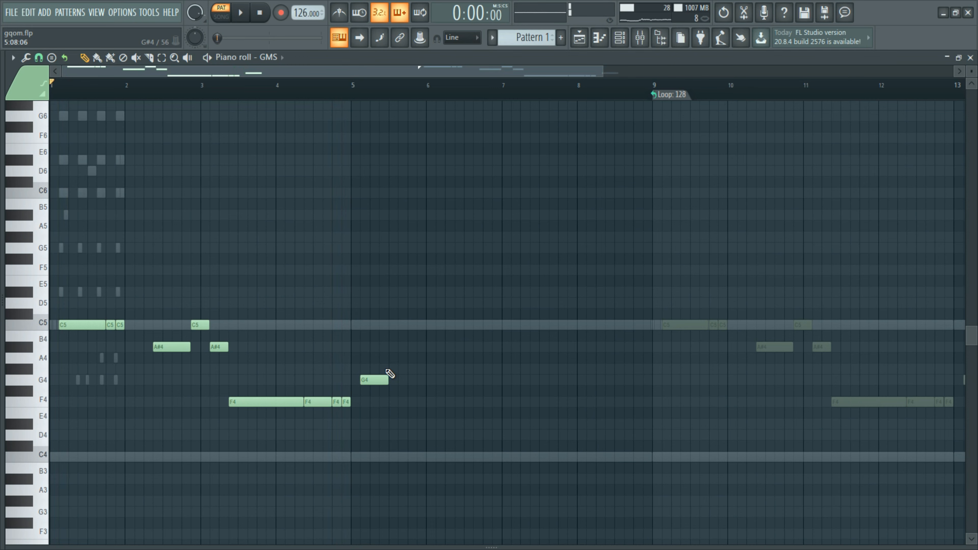
key("space")
left_click_drag(386, 379, 443, 374)
key("space")
key("space")
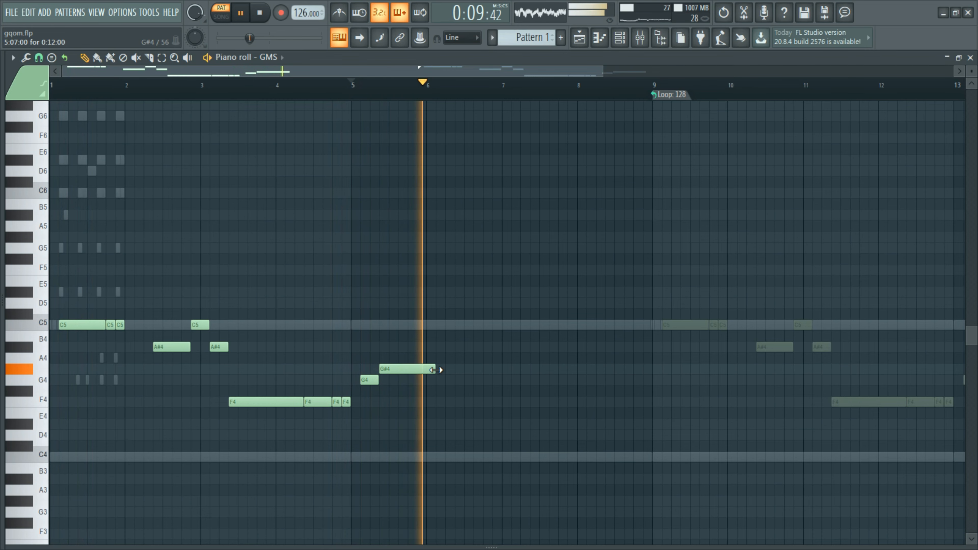
Add C5, A#4 and C5 notes across bars 6 to 8 and extend the G#4 note to 16 steps.
left_click(457, 324)
key("space")
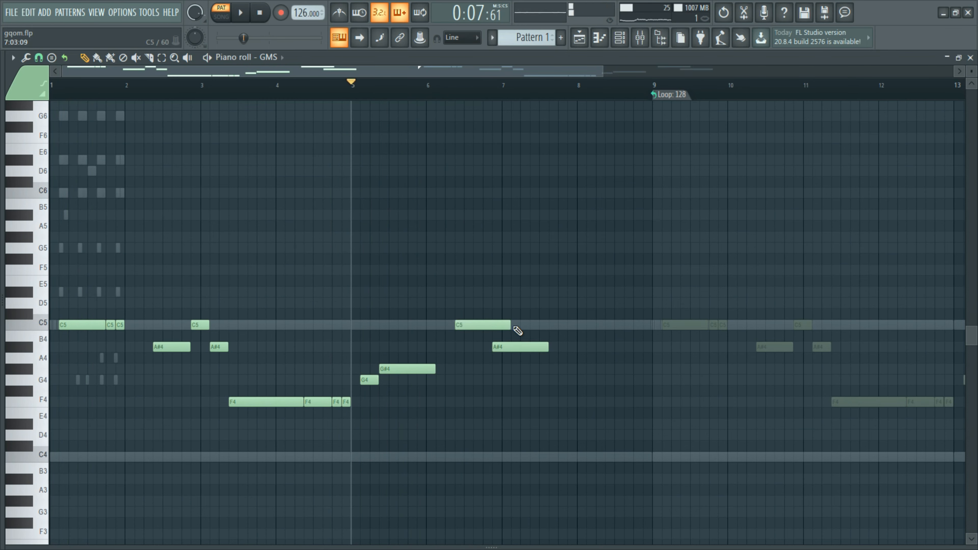
key("space")
left_click_drag(440, 372, 451, 383)
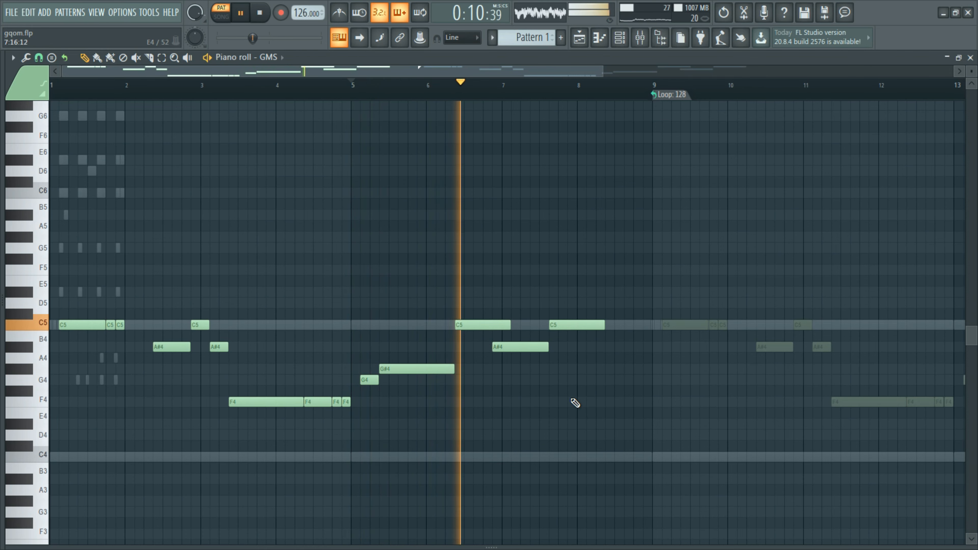
Shorten the bar 6 C5 and bar 7 A#4 notes to 8 steps, and fill the remaining space through bar 8 with two C5 notes.
key("space")
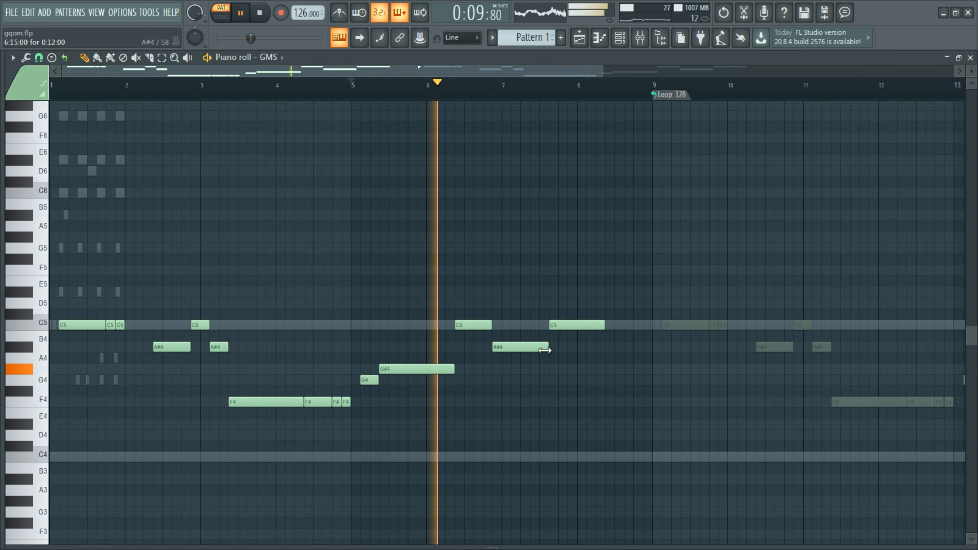
left_click_drag(547, 349, 557, 325)
key("space")
key("space")
left_click(594, 325)
left_click_drag(643, 329, 652, 329)
Set the loop point to the next bar and resize the last two C5 notes to 16 and 8 steps.
right_click(676, 95)
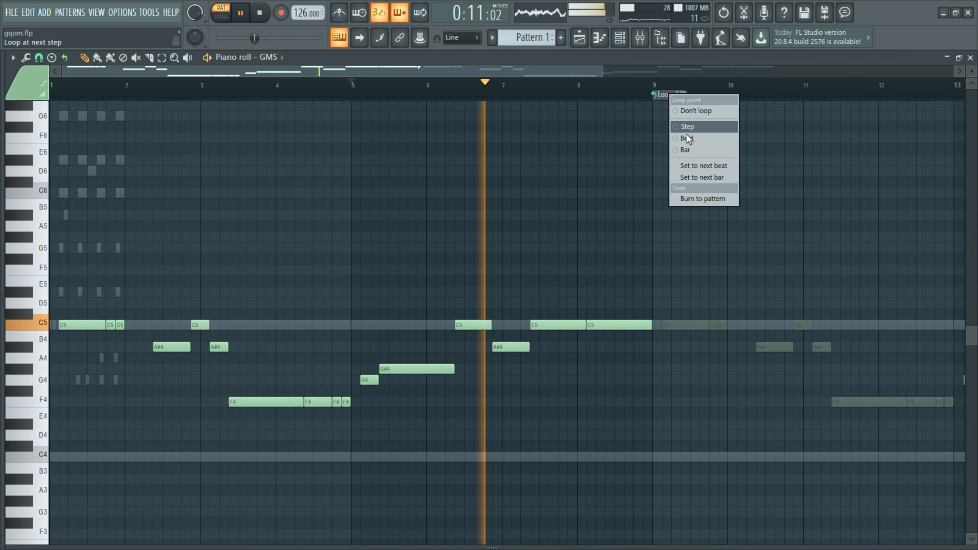
left_click(697, 178)
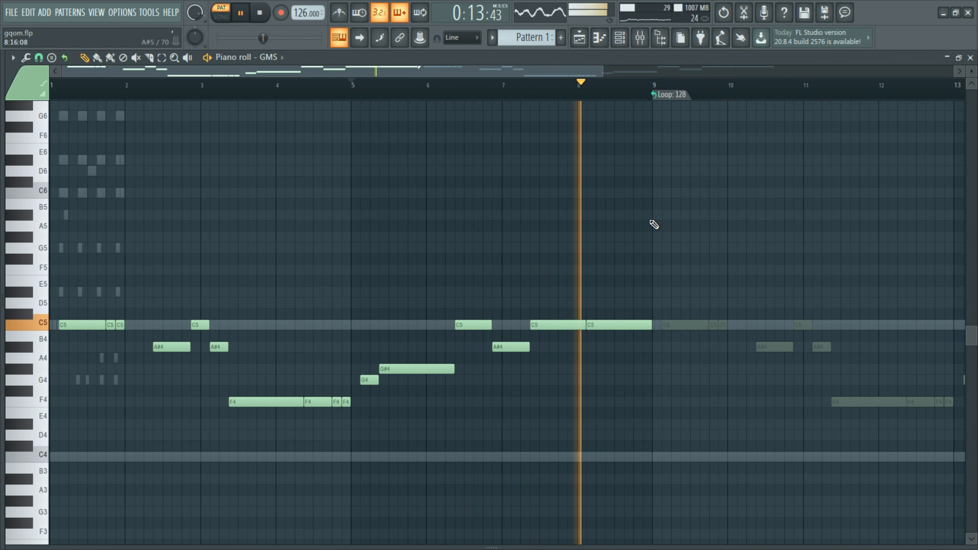
left_click_drag(595, 329, 637, 339)
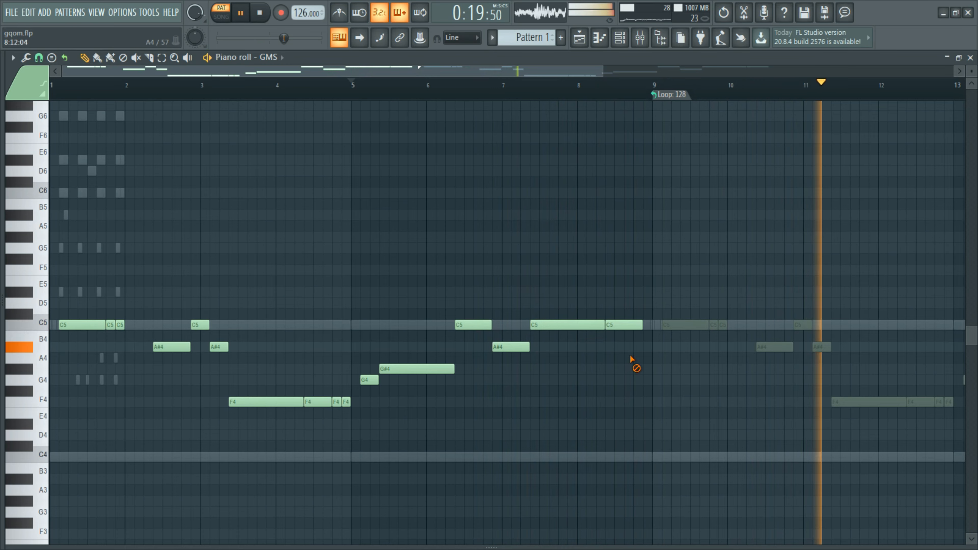
Shorten the opening C5 note to 6 steps from its front so it begins at step 7 of bar 1.
scroll(556, 85, "down", 3)
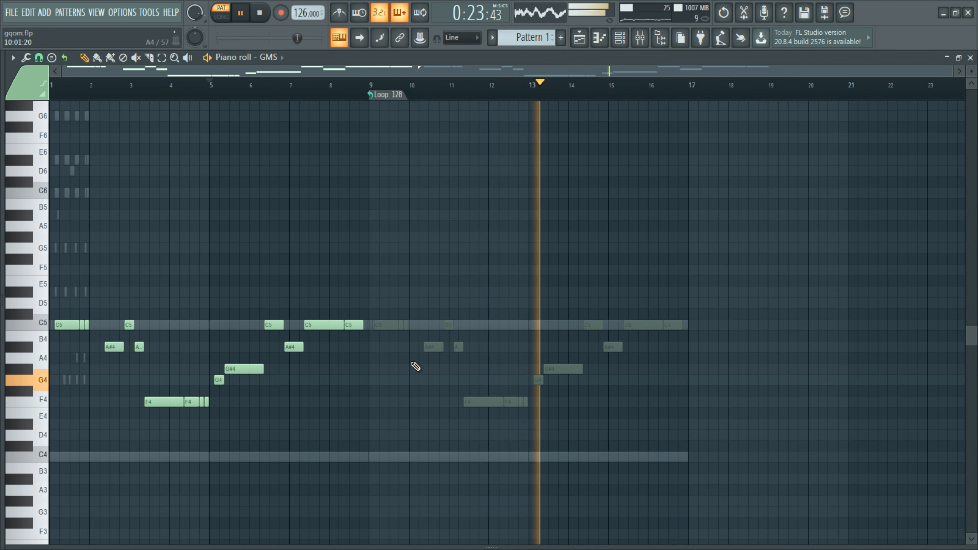
scroll(414, 365, "up", 2)
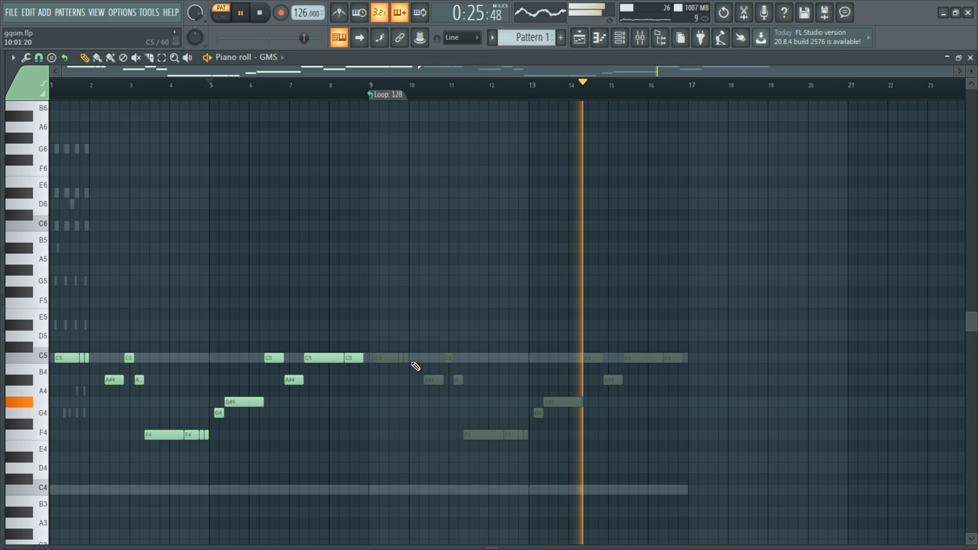
scroll(383, 367, "down", 4)
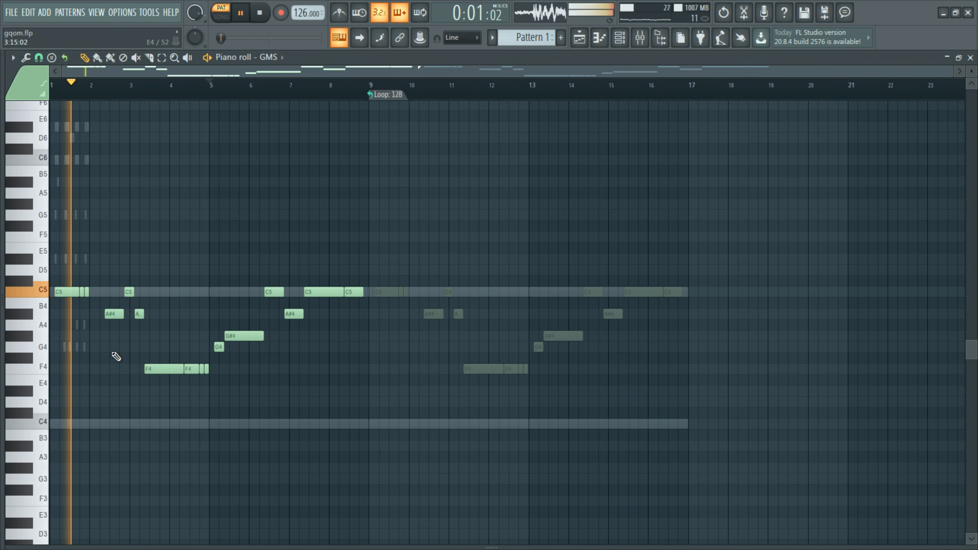
scroll(91, 69, "up", 4)
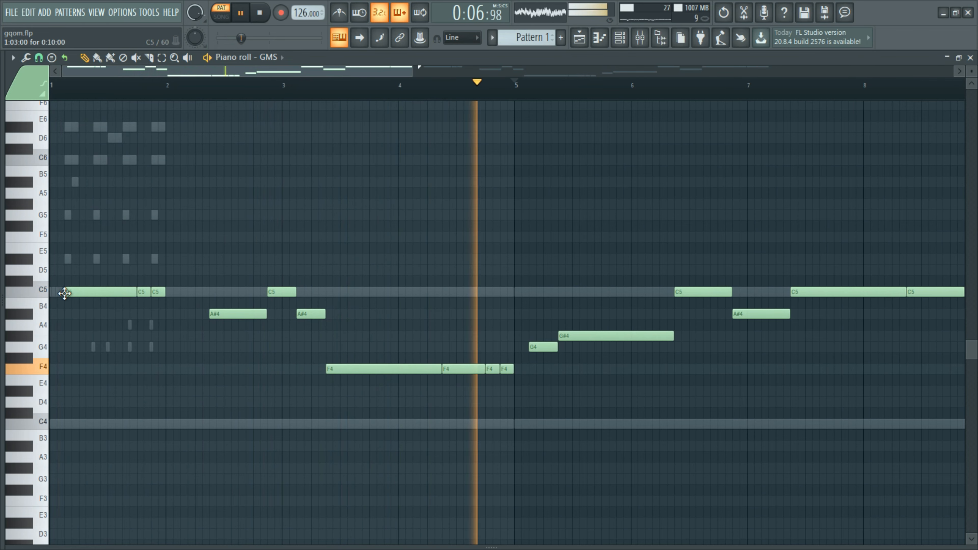
left_click_drag(66, 292, 103, 325)
left_click_drag(165, 324, 116, 289)
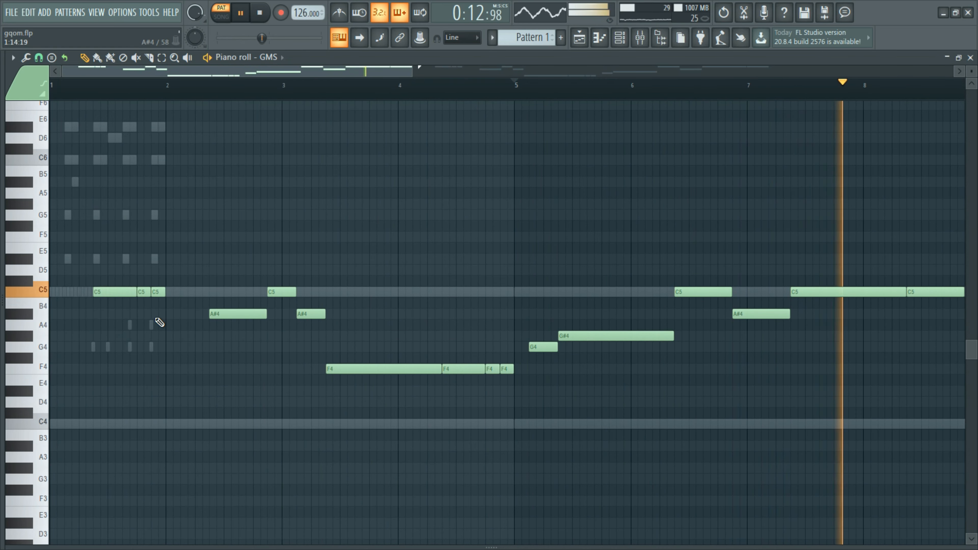
Extend the last C5 note to the end of bar 8 and stop playback.
scroll(201, 402, "down", 3)
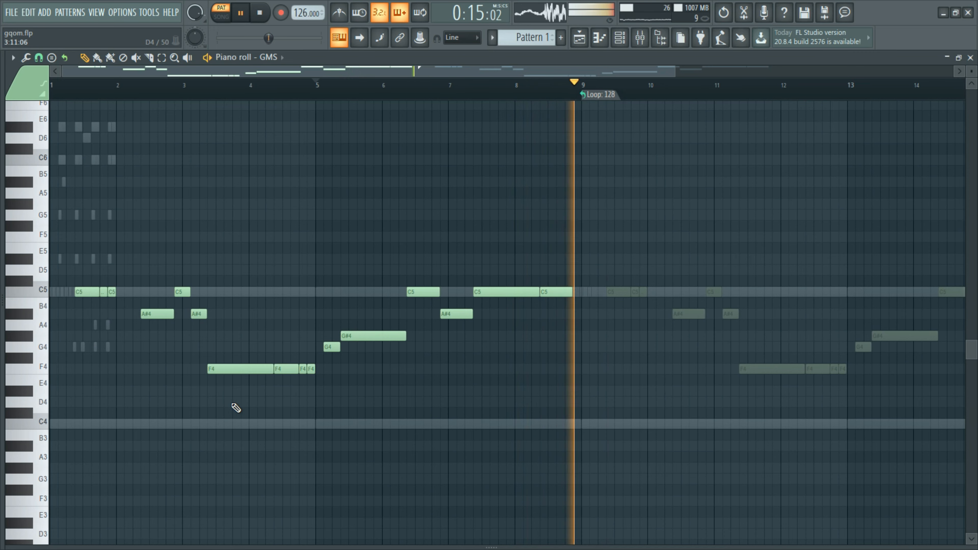
left_click_drag(572, 291, 581, 292)
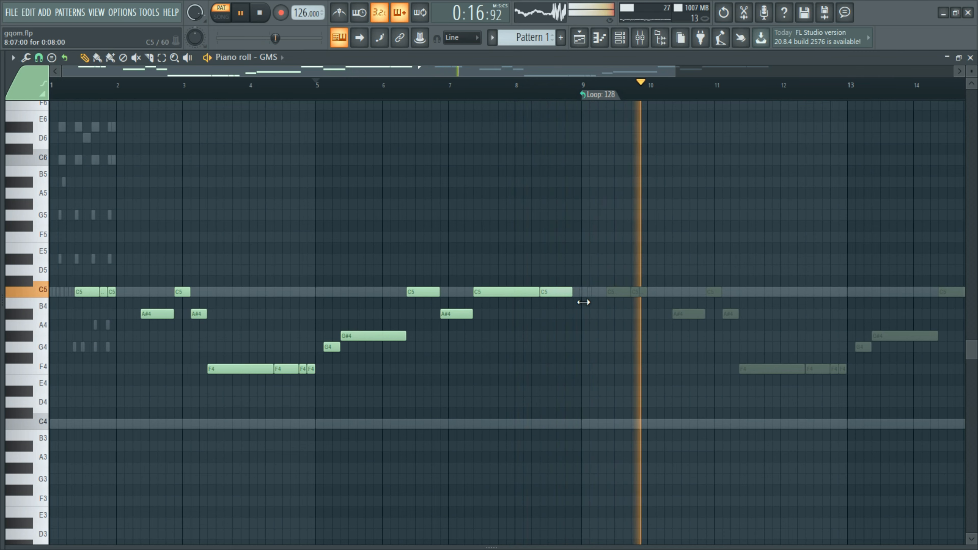
key("space")
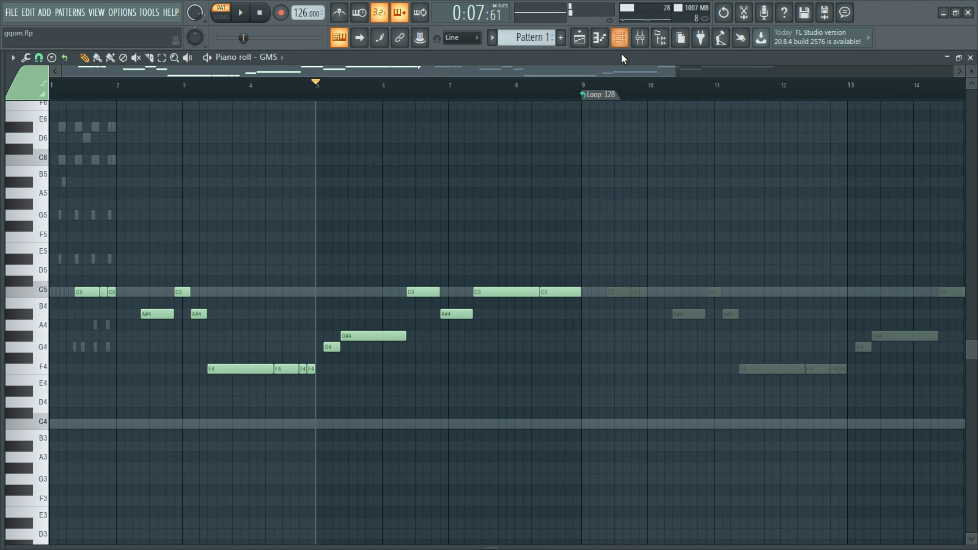
Select the whole eight-bar melody and duplicate it one octave lower, starting on C4.
scroll(626, 77, "down", 2)
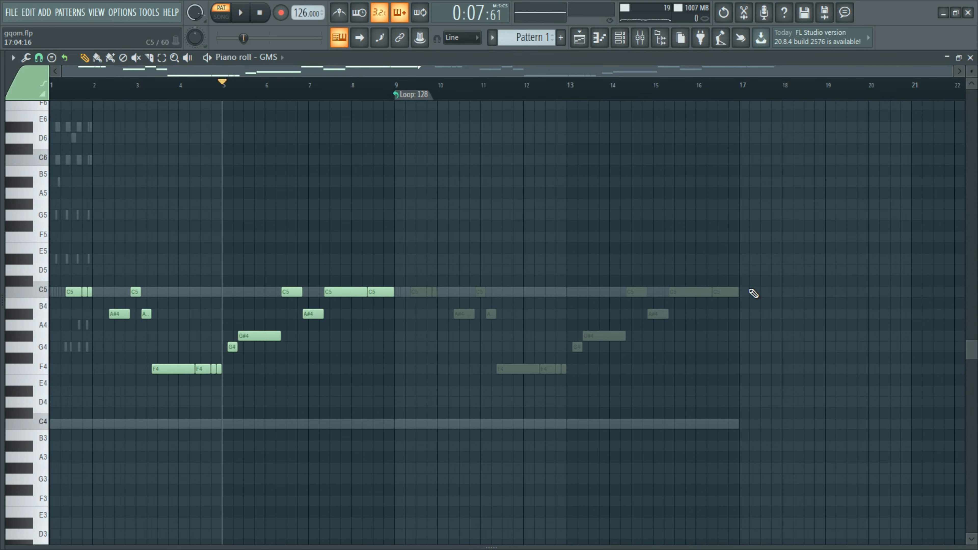
mouse_move(763, 265)
left_mouse_down()
mouse_move(70, 443)
mouse_move(82, 392)
left_mouse_up()
left_click_drag(791, 231, 156, 429)
left_click_drag(407, 220, 49, 425)
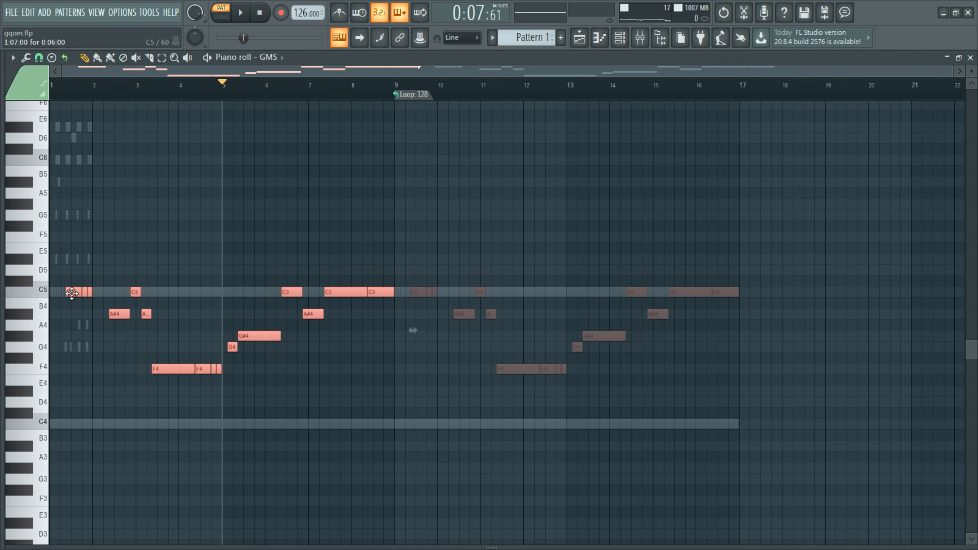
key("ctrl+Down")
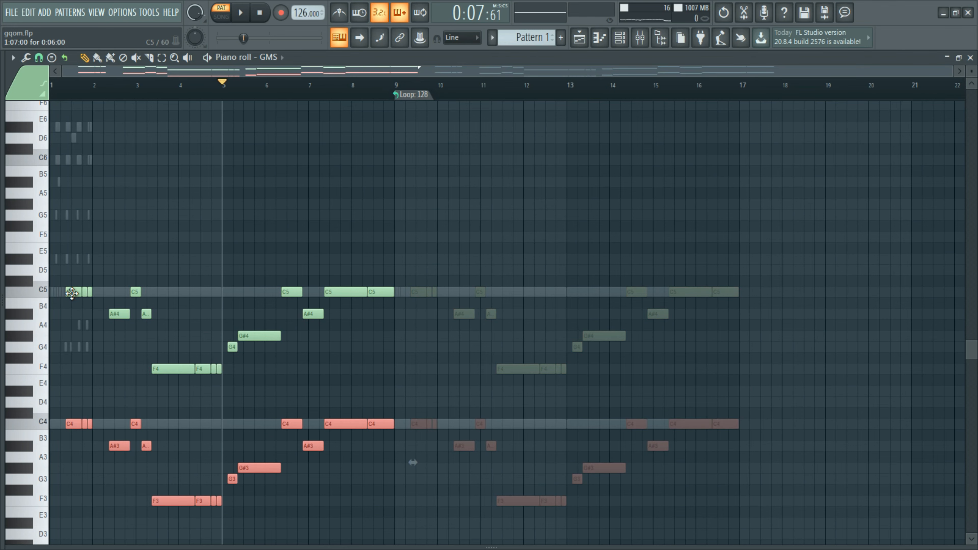
Build chords on the upper melody line, copying its C5 notes up to G5.
left_click_drag(64, 254, 385, 378)
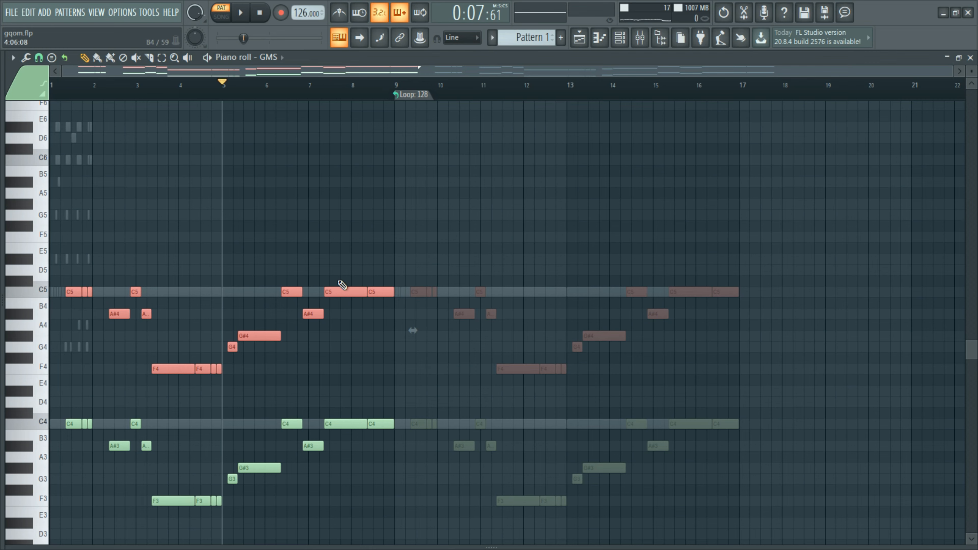
left_click(40, 294, "ctrl")
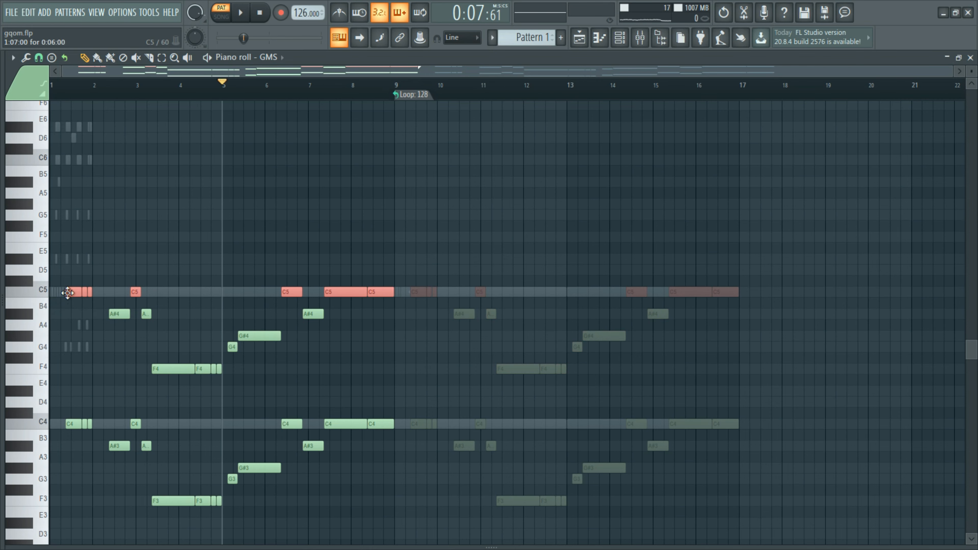
left_click_drag(70, 289, 67, 215, "shift")
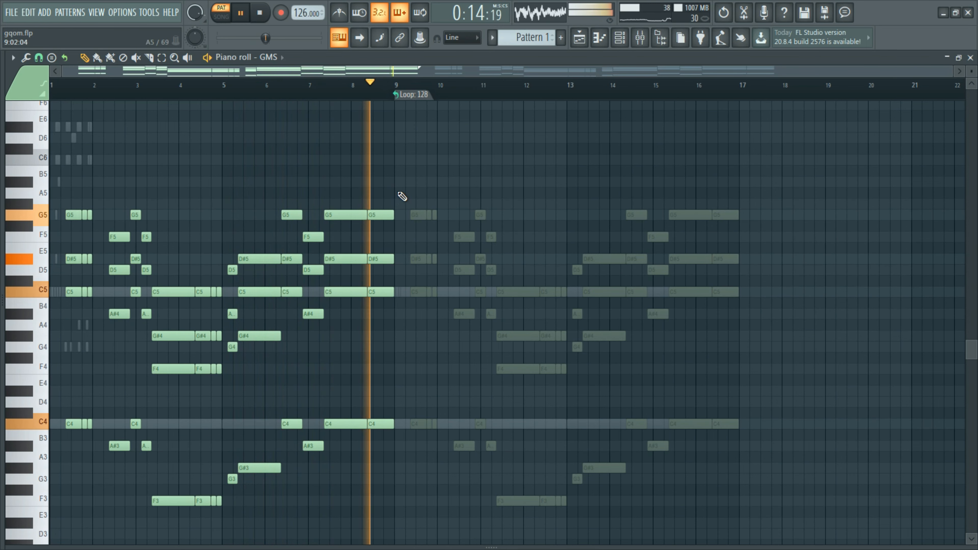
Stop playback and transpose all chord and bass notes up one octave.
key("space")
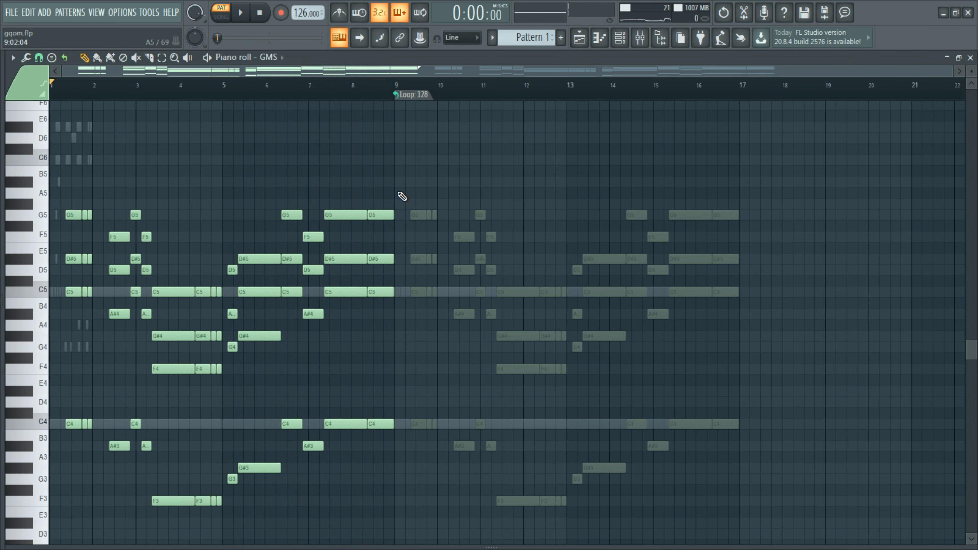
key("ctrl+Up")
scroll(401, 197, "up", 3)
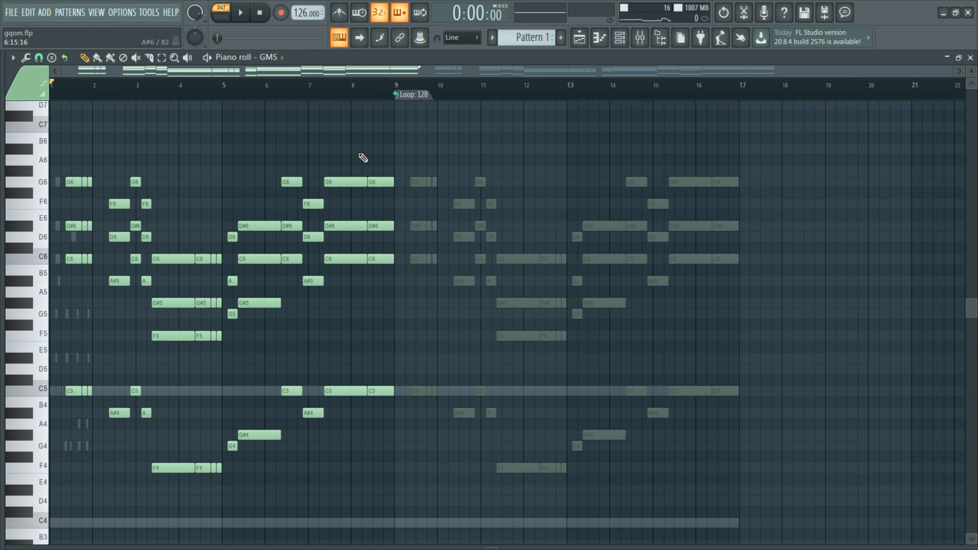
Select only the highest note of each chord across all eight bars, lower these notes one octave and clear the selection.
left_click_drag(393, 147, 68, 518)
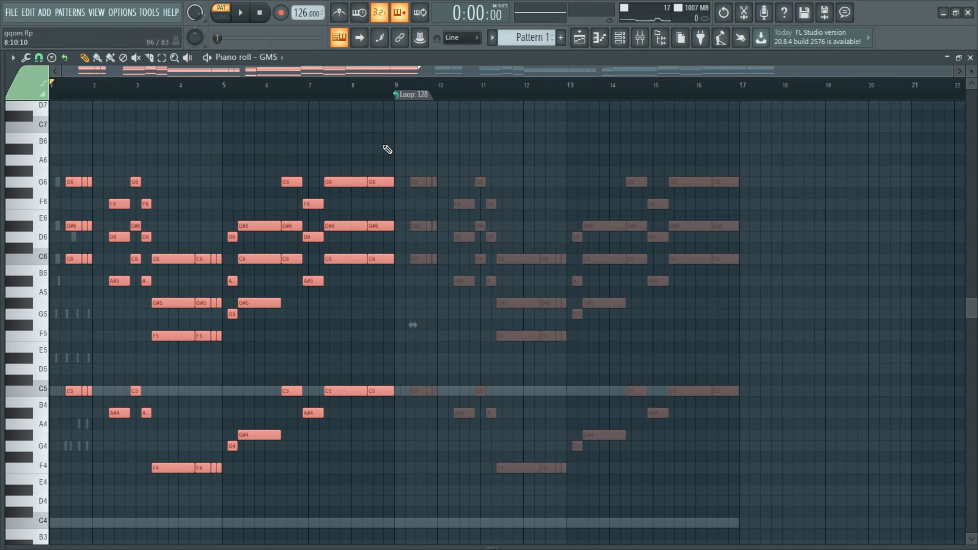
left_click_drag(412, 143, 325, 197)
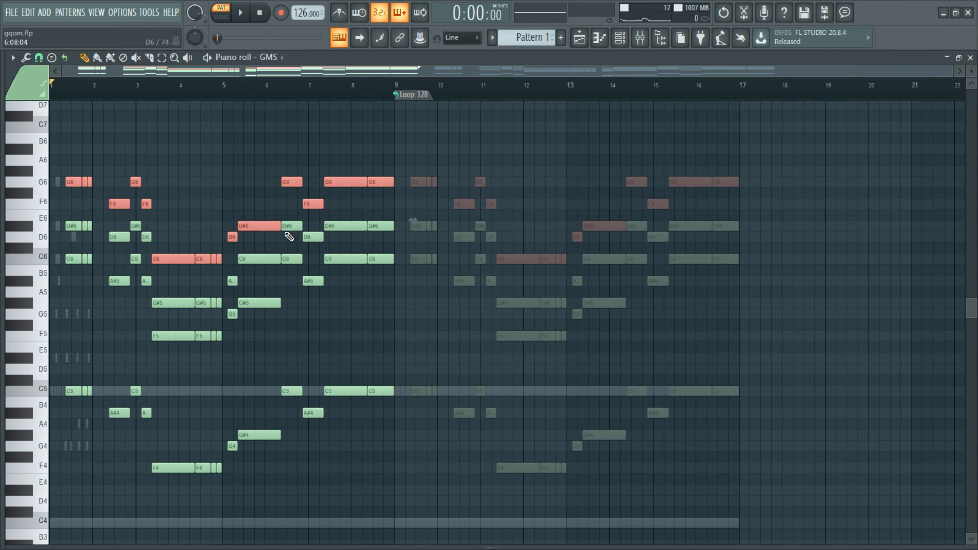
key("ctrl+Down")
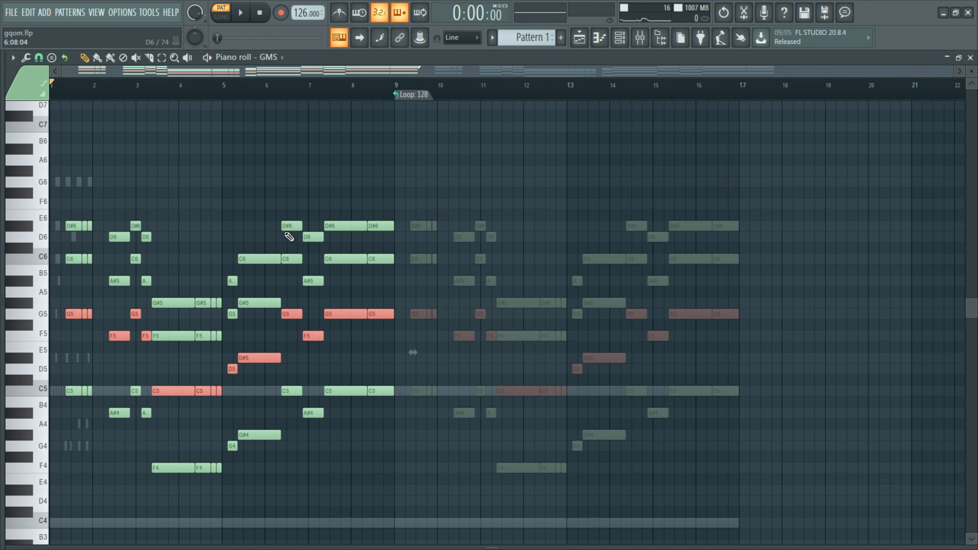
key("ctrl+d")
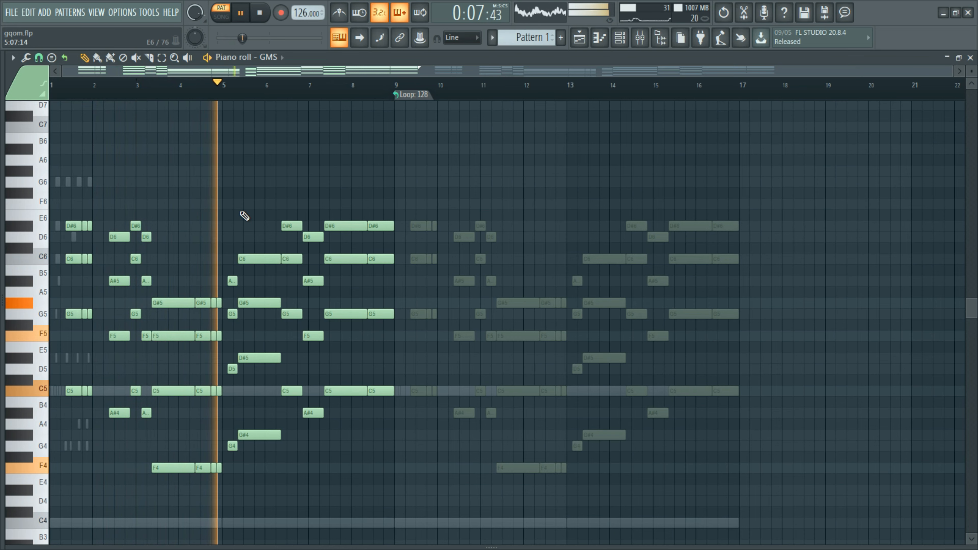
Paste the GMS chord pattern into the reFX Nexus #2 channel and raise that channel's volume.
left_click(630, 39)
left_click(148, 415)
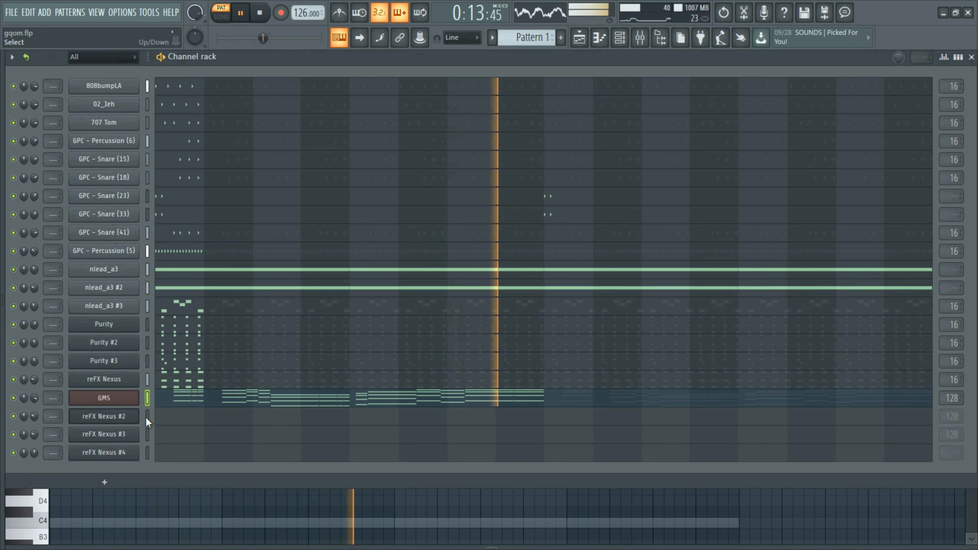
key("ctrl+v")
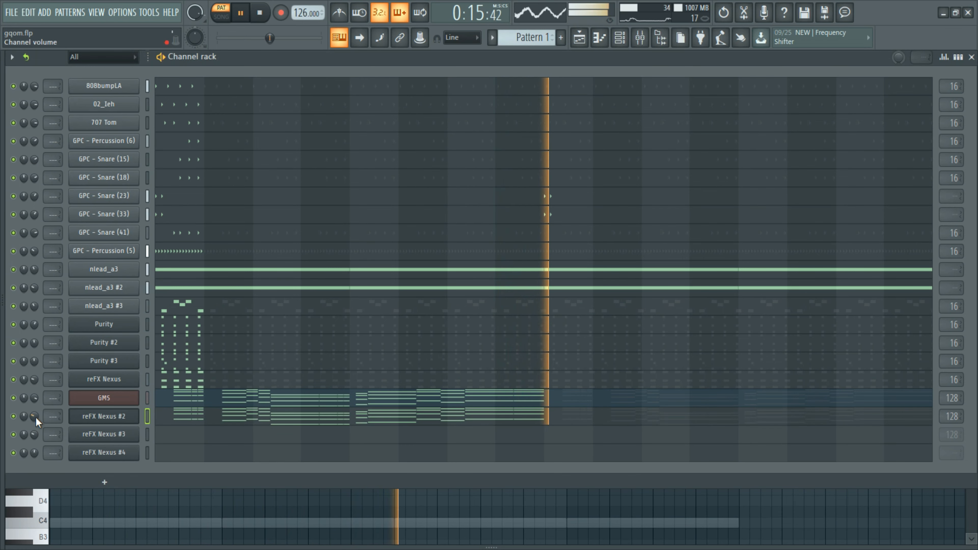
scroll(36, 418, "up", 6)
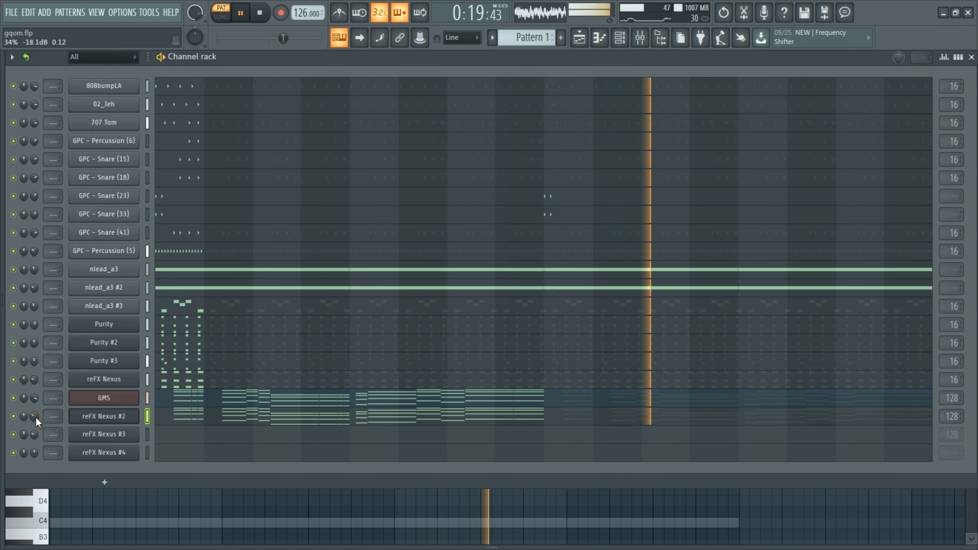
scroll(36, 418, "up", 2)
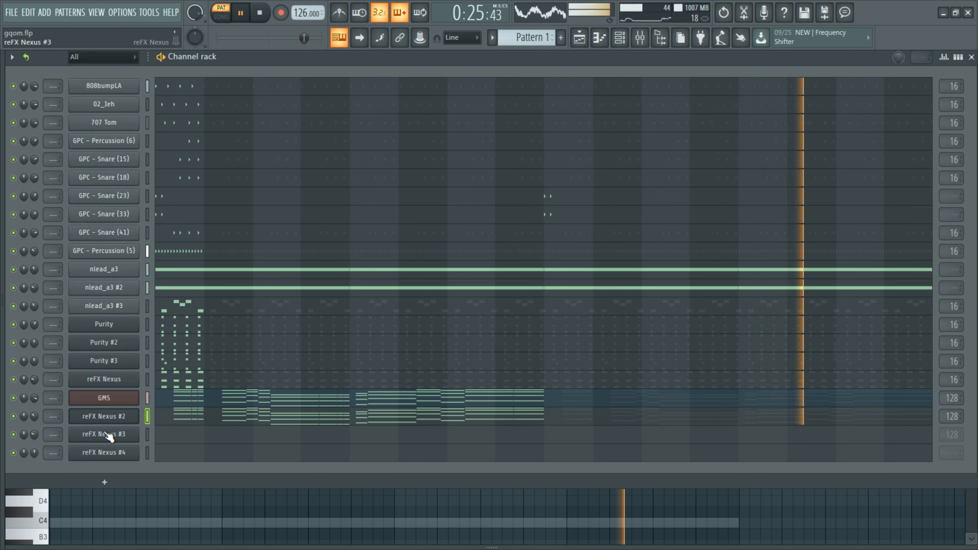
Put the same chord pattern in the reFX Nexus #3 channel and transpose it up one octave in its piano roll.
left_click(148, 434)
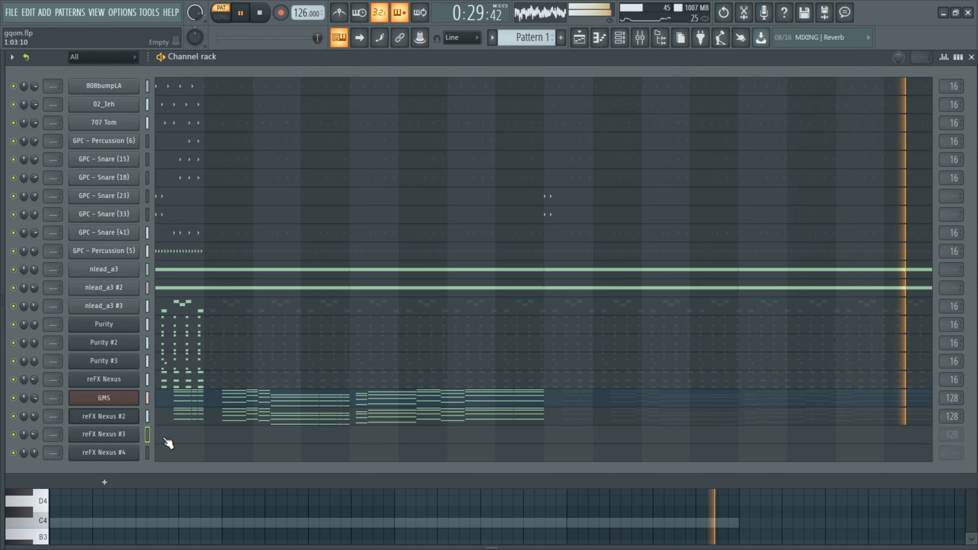
left_click(196, 437)
key("ctrl+Up")
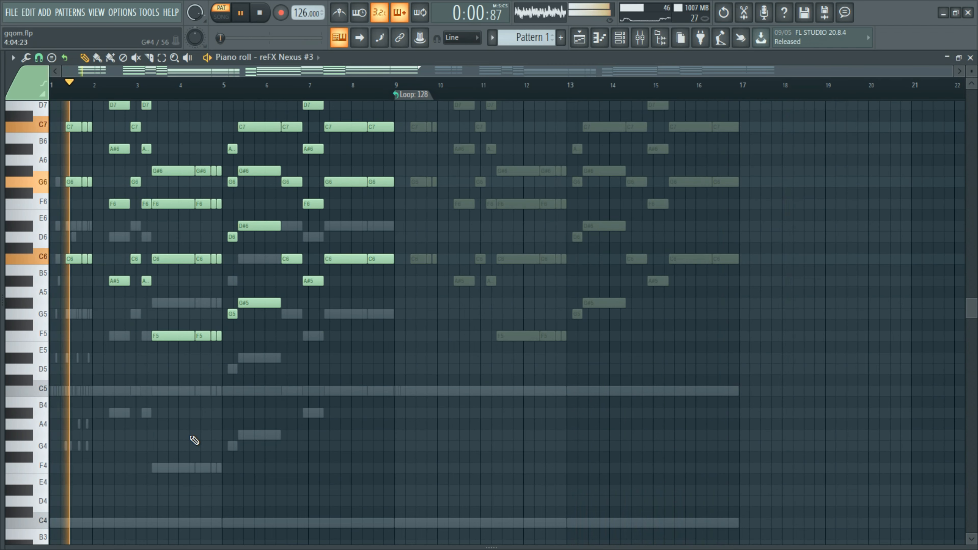
scroll(495, 257, "up", 3)
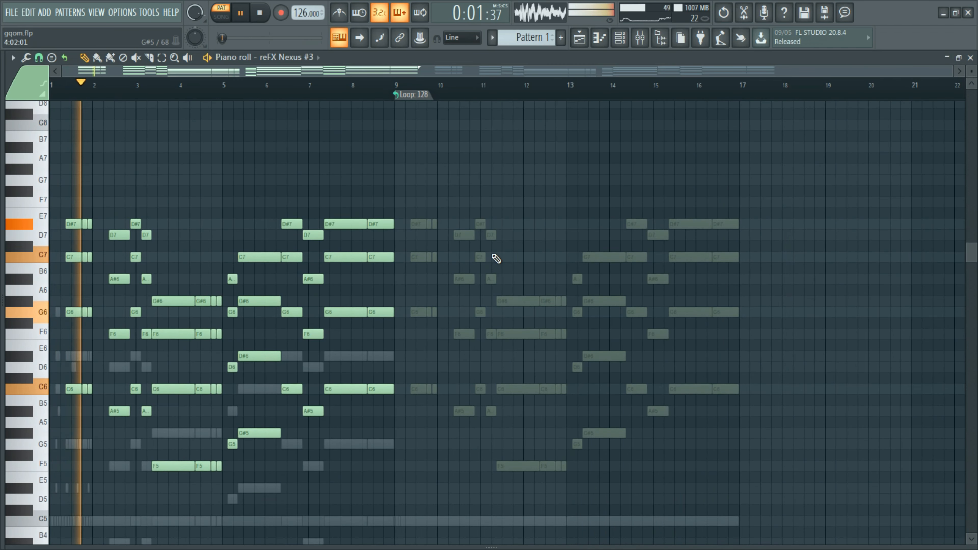
Delete the highest chord notes in bars 1 to 5, including the G#6 and A#6 notes, and the C7 notes through bar 6.
right_click(77, 225)
right_click(174, 302)
right_click(204, 302)
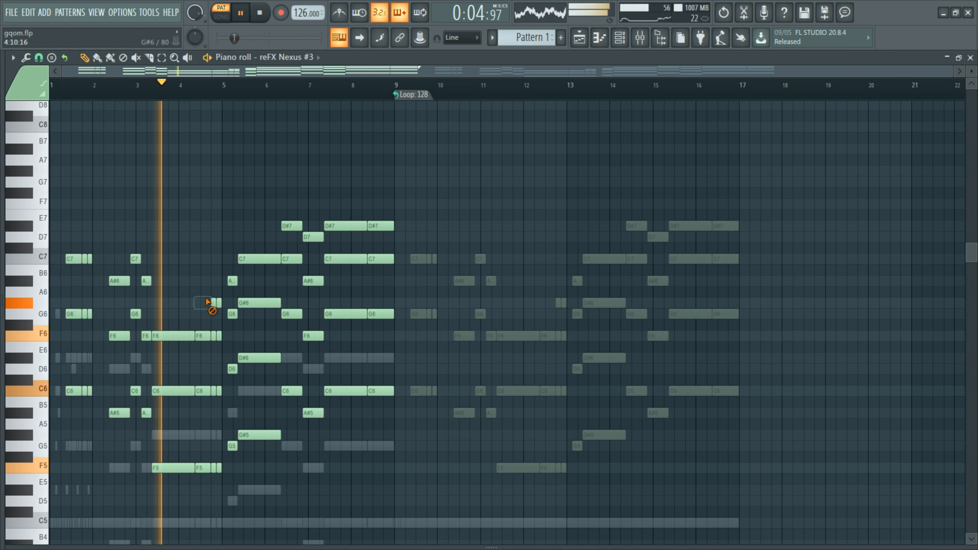
right_click(216, 303)
right_click(232, 280)
right_click(259, 259)
right_click(292, 258)
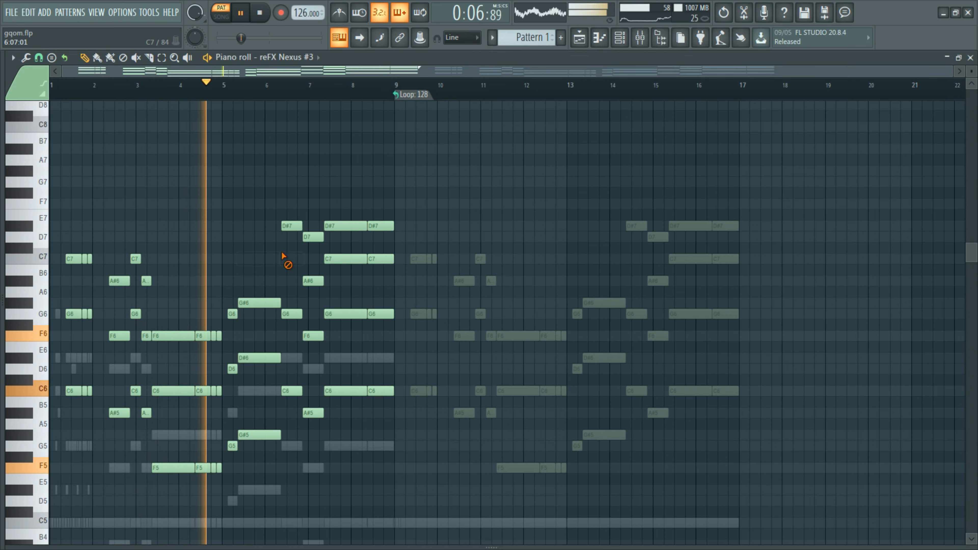
Delete the D#7 and D7 notes in bars 6 to 8 and put a C7 note back in bar 6.
right_click(291, 225)
right_click(313, 237)
right_click(345, 225)
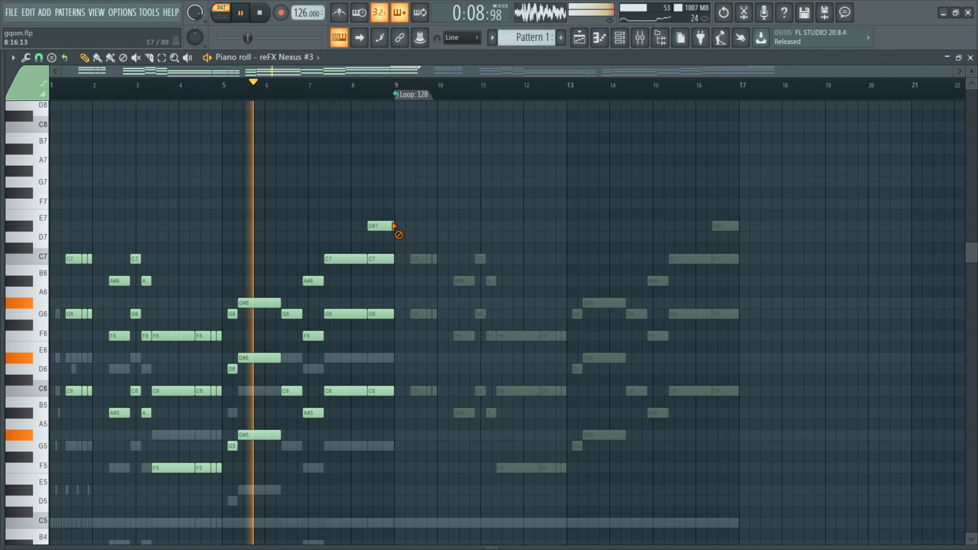
right_click(380, 226)
left_click(287, 281)
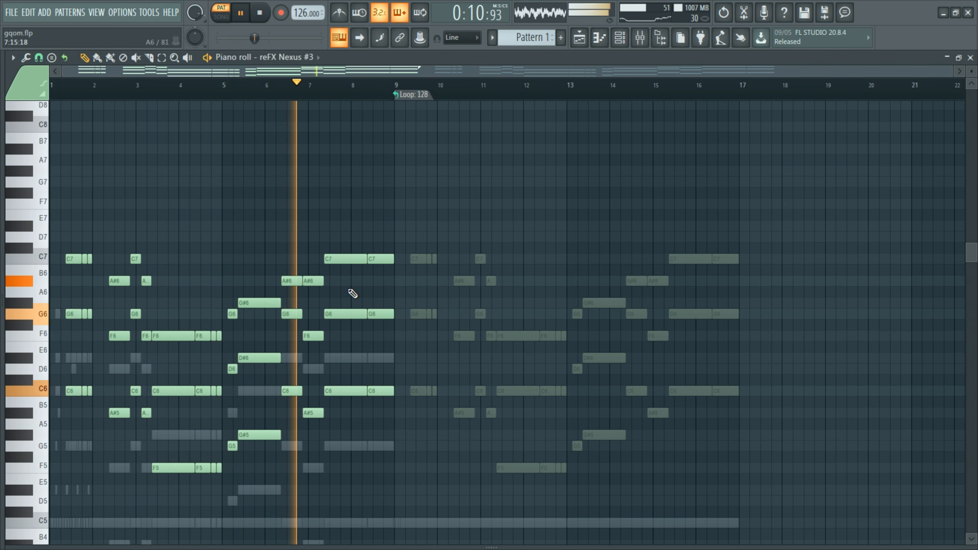
right_click(292, 281)
left_click(292, 258)
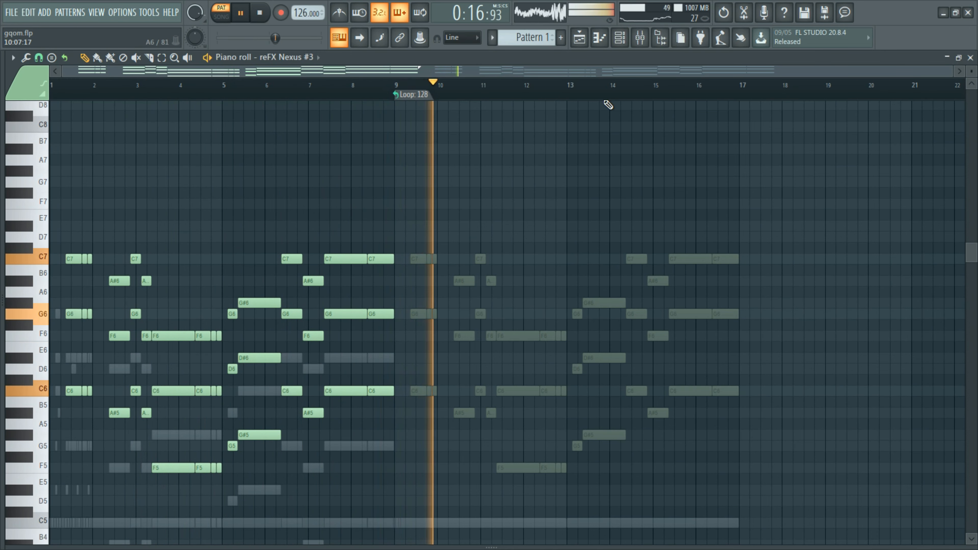
In the reFX Nexus #4 piano roll, add an 8-step C5 note at step 7 of bar 1, followed by an 8-step D#5 note.
left_click(620, 38)
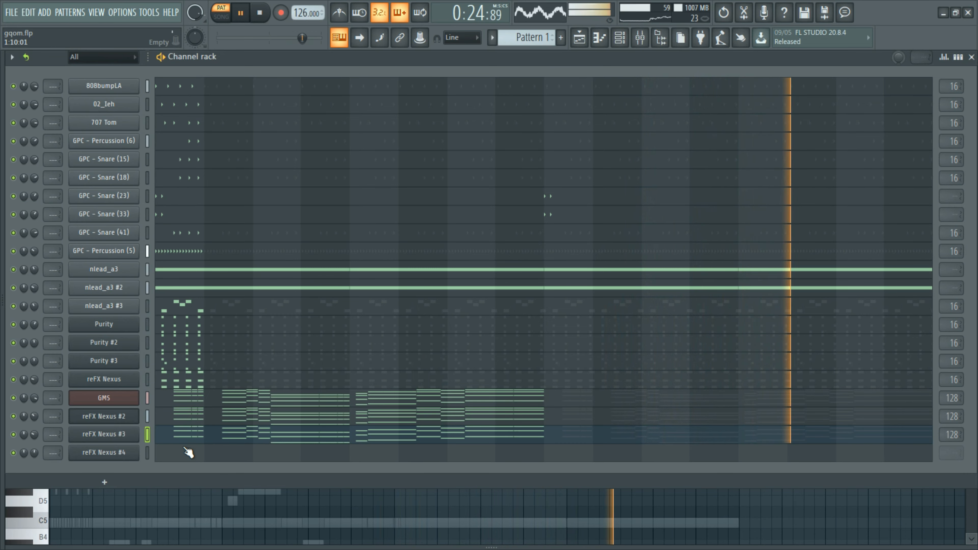
left_click(185, 460)
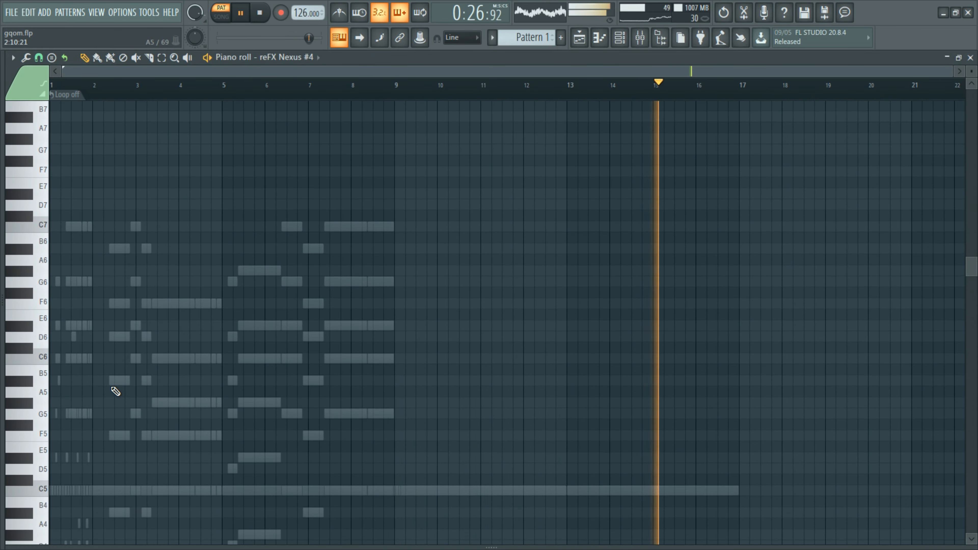
scroll(62, 420, "up", 3)
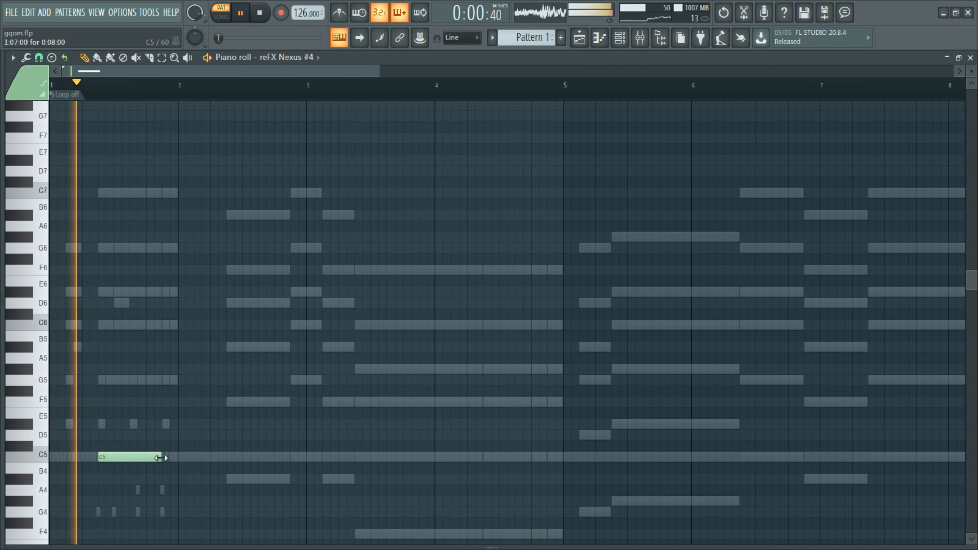
key("space")
left_click(167, 424)
key("space")
left_click(231, 424)
key("space")
right_click(234, 426)
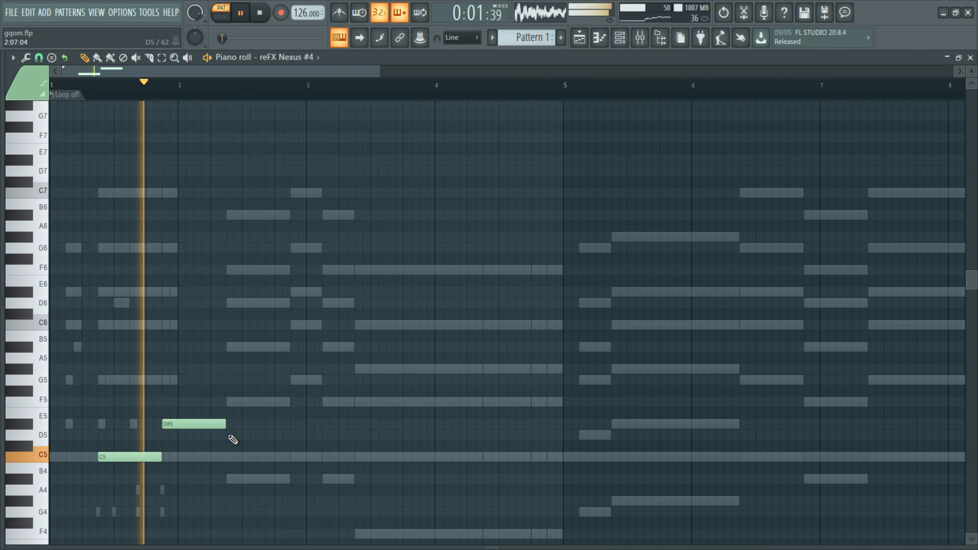
Add a D5 note at step 7 of bar 2 and extend it to 12 steps.
left_click(230, 435)
left_click(299, 456)
right_click(336, 458)
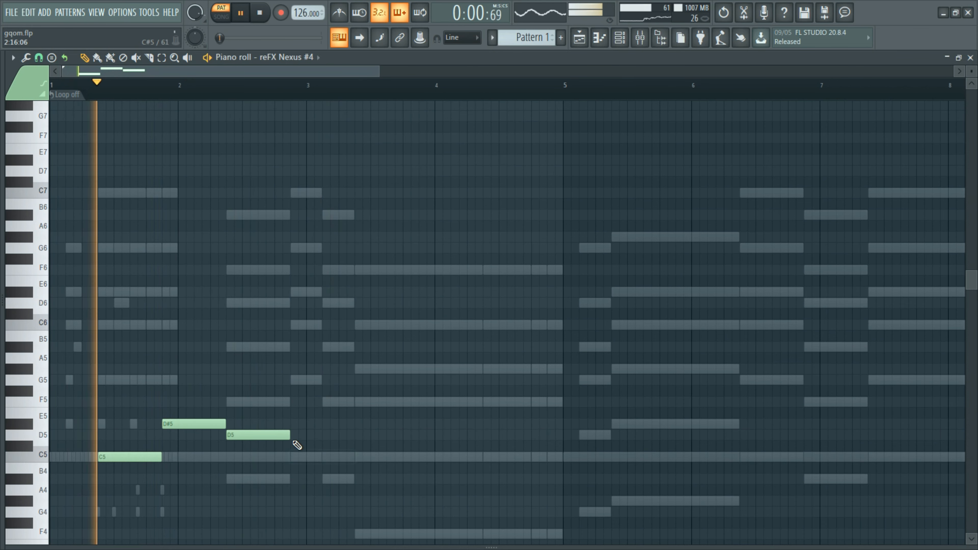
left_click_drag(290, 435, 322, 438)
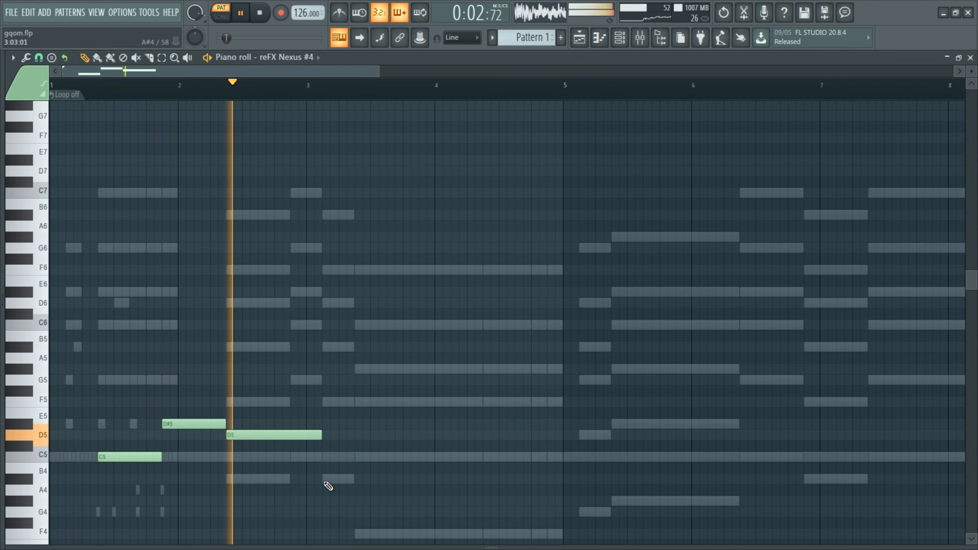
left_click(328, 478)
right_click(389, 479)
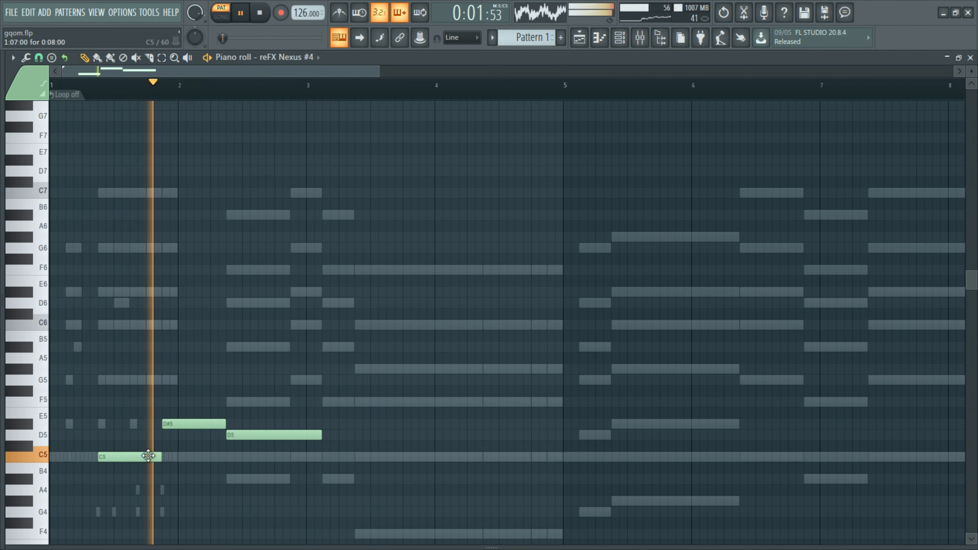
Add a 12-step F5 note starting at step 15 of bar 2 and shorten the D5 note to 9 steps.
left_click(326, 402)
left_click_drag(322, 435, 306, 436)
left_click_drag(343, 403, 290, 436)
key("space")
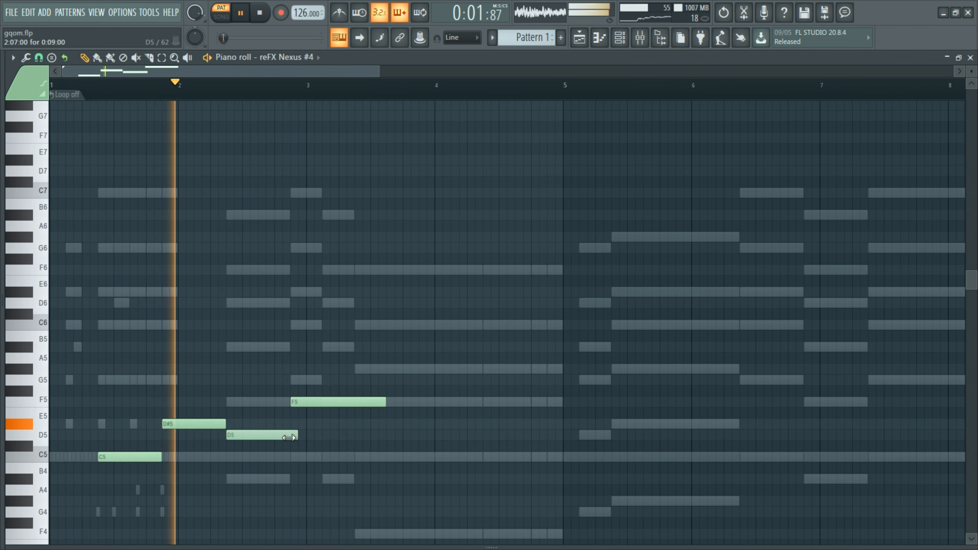
Shorten the F5 note ending in bar 3 to 8 steps and follow it with a 16-step G5 note at step 7.
left_click_drag(386, 402, 355, 422)
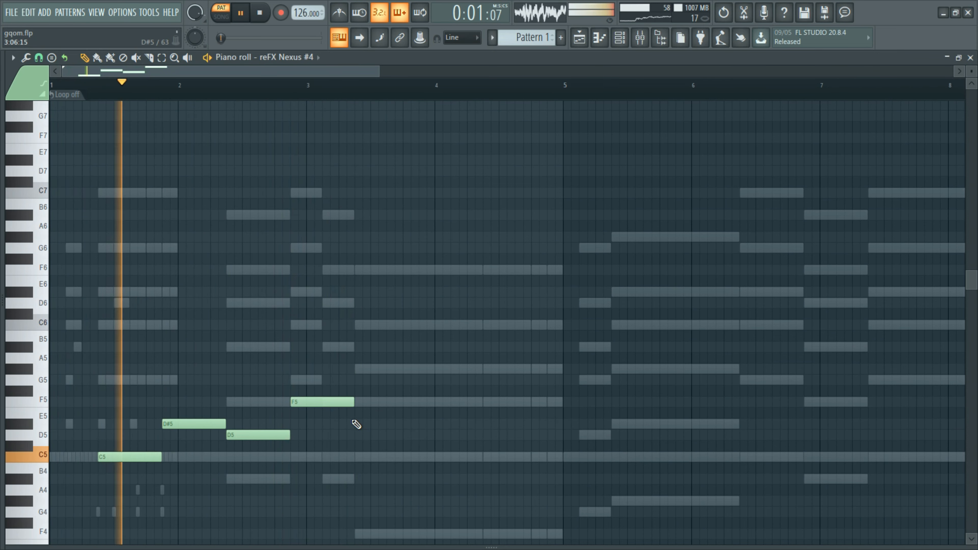
left_click(366, 381)
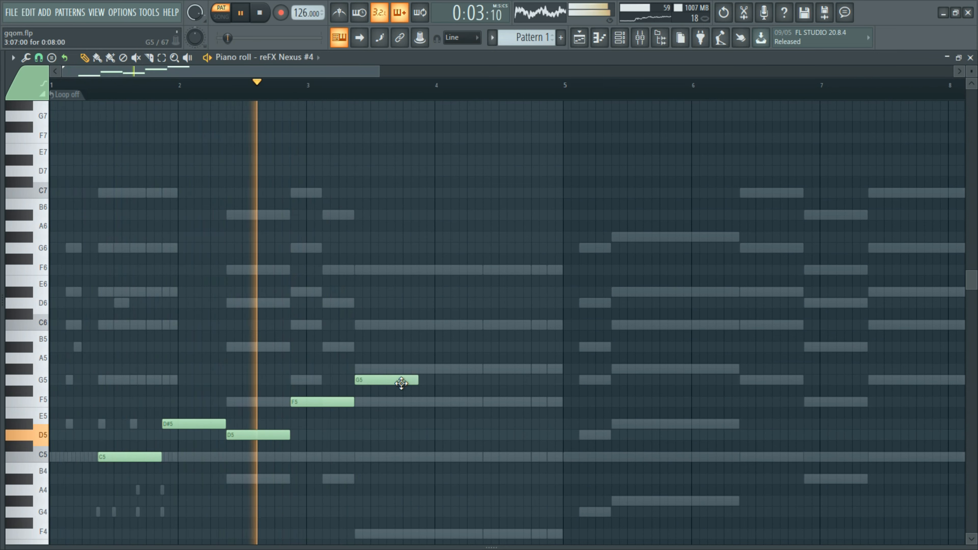
left_click_drag(413, 381, 480, 425)
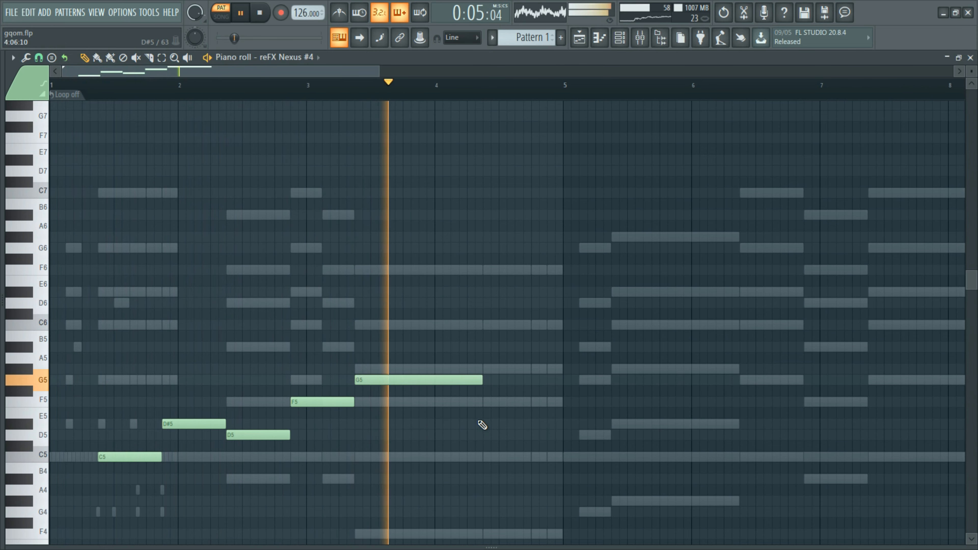
Add a 12-step F5 note at step 7 of bar 4, followed by a 4-step D#5 and a 16-step D5 note in bar 5.
left_click(487, 403)
left_click_drag(612, 402, 584, 437)
left_click(583, 425)
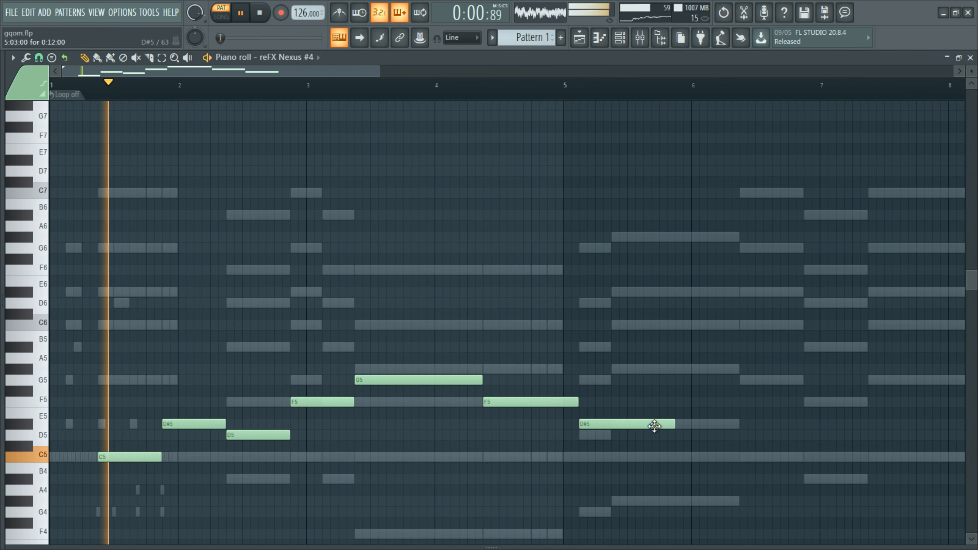
left_click_drag(670, 425, 734, 456)
left_click(621, 435)
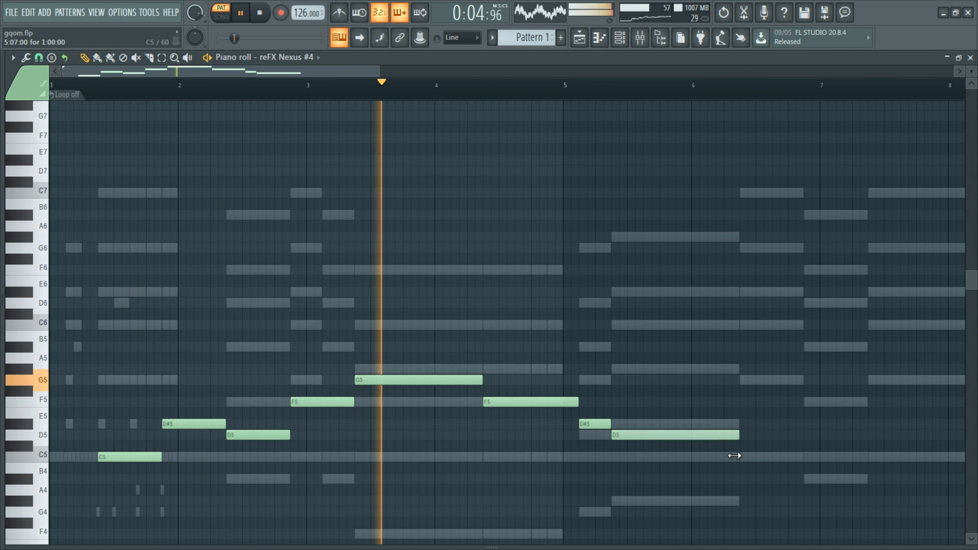
Raise the 16-step D5 note in bar 5 to G5 and follow it with 8-step F5 and D#5 notes in bar 6.
scroll(522, 469, "down", 3)
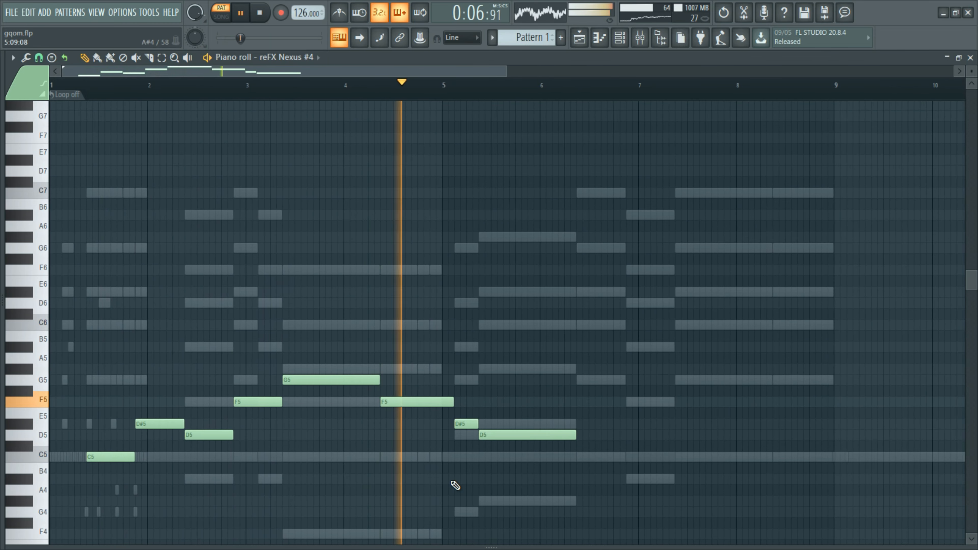
key("space")
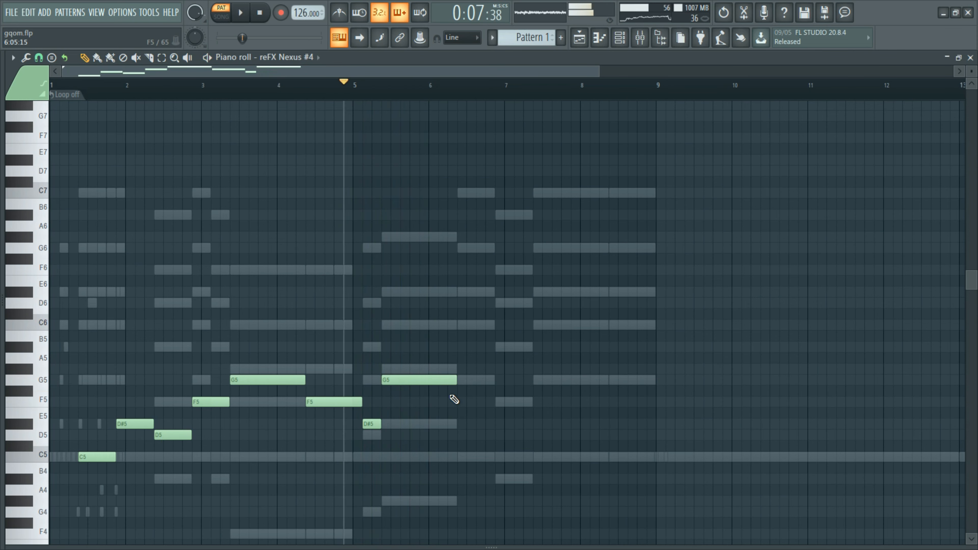
left_click(466, 402)
left_click_drag(532, 402, 498, 411)
left_click(501, 424)
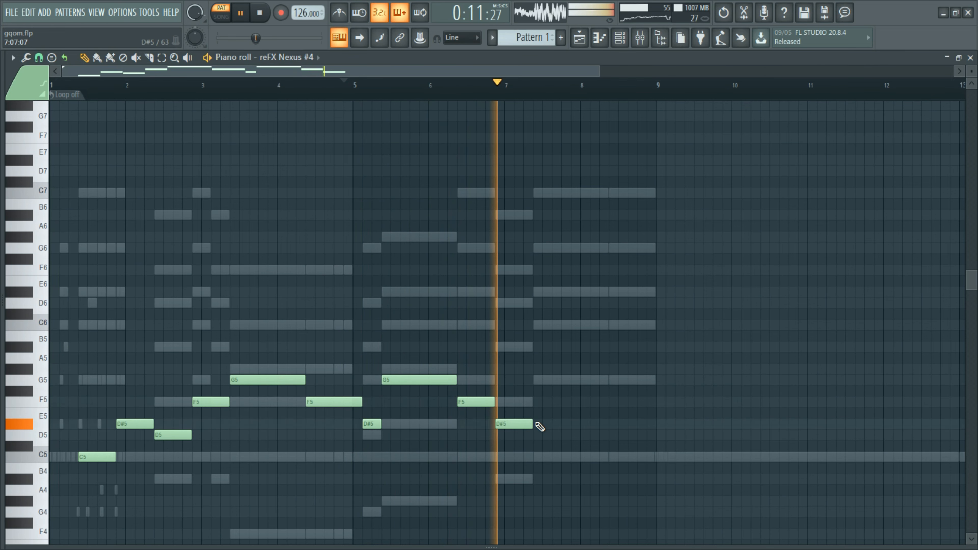
Add a 16-step G5 note at step 7 of bar 7 and a second G5 note filling the rest of bar 8.
left_click(537, 402)
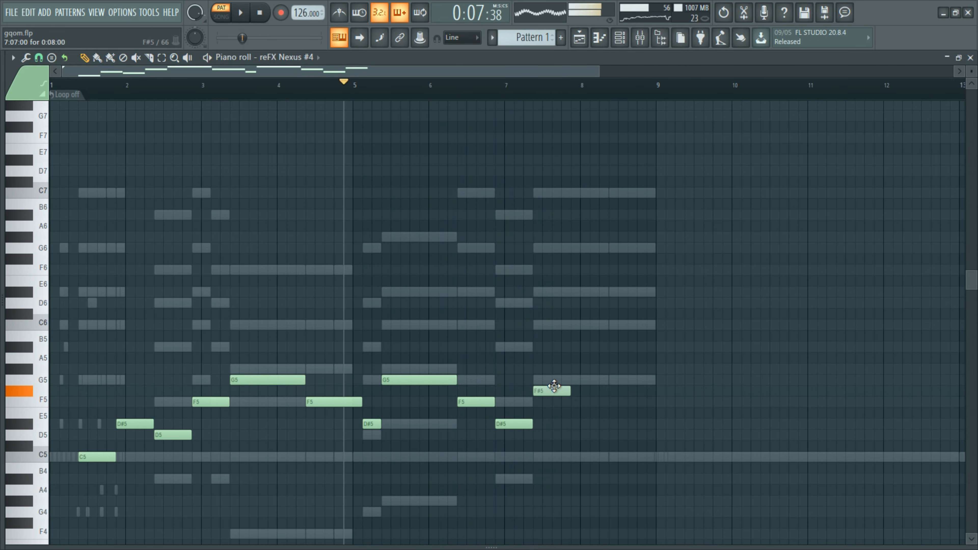
left_click_drag(564, 380, 608, 381)
left_click(617, 382)
mouse_move(680, 380)
left_mouse_down()
mouse_move(657, 388)
mouse_move(552, 381)
left_mouse_up()
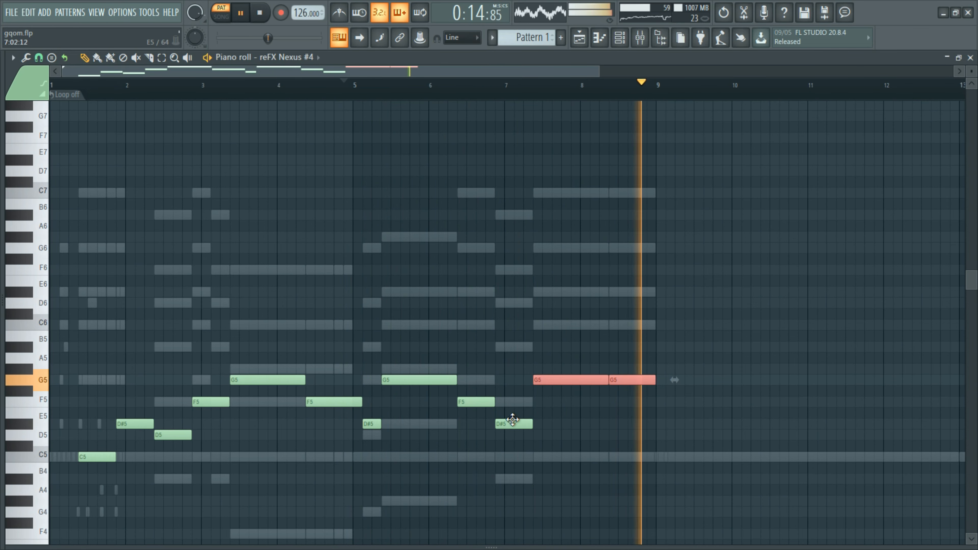
Set the loop point of the reFX Nexus #4 notes to the next bar, at the start of bar 9.
left_click(65, 95)
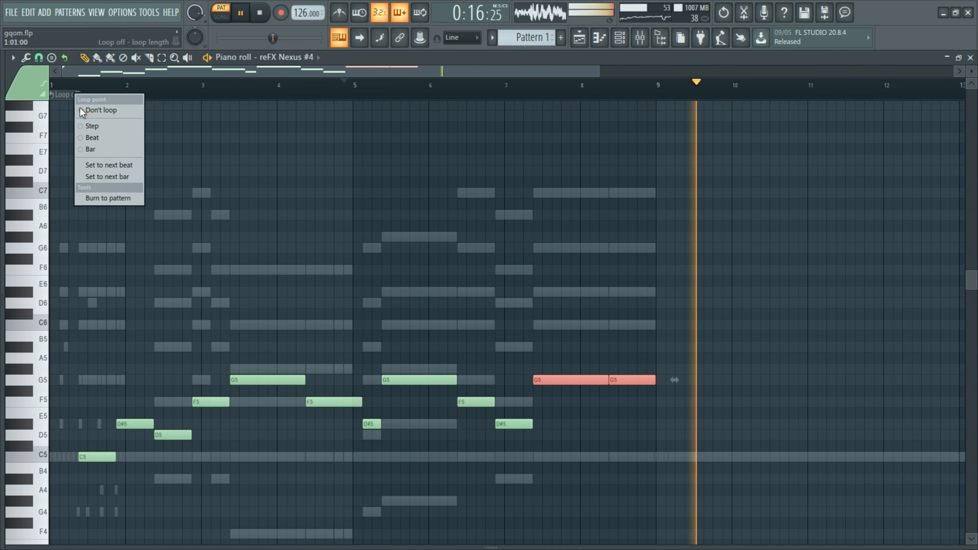
left_click(108, 178)
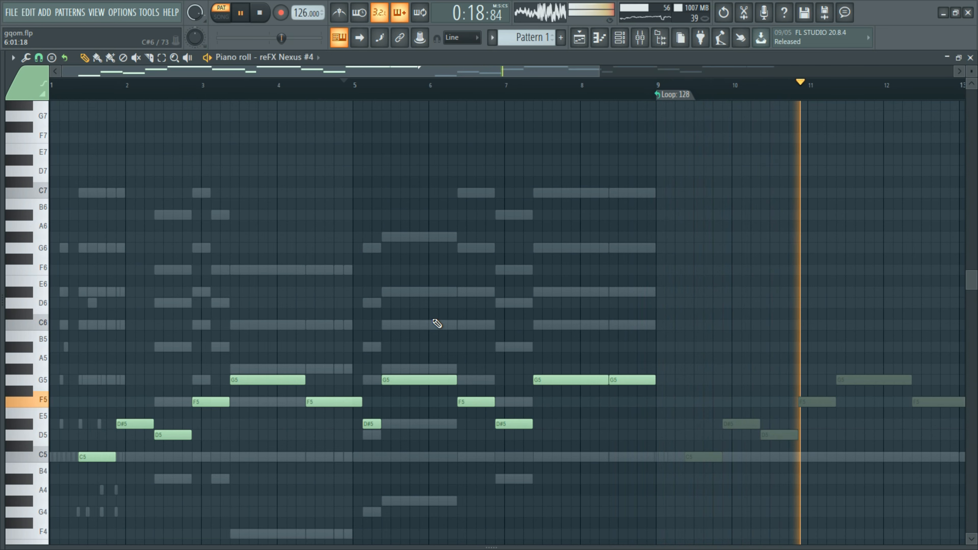
scroll(434, 324, "down", 2, "ctrl")
scroll(437, 323, "down", 1, "ctrl")
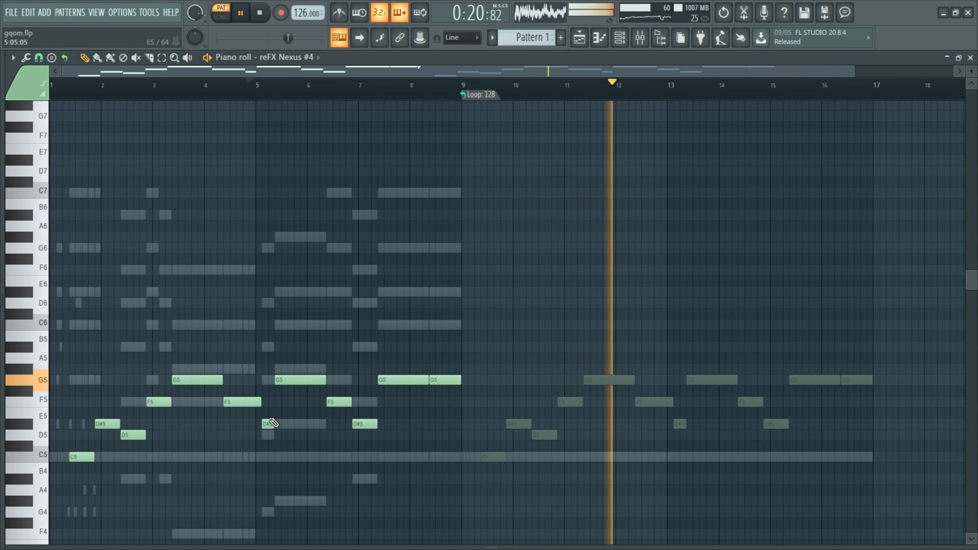
scroll(275, 420, "up", 1, "ctrl")
scroll(287, 408, "down", 1, "ctrl")
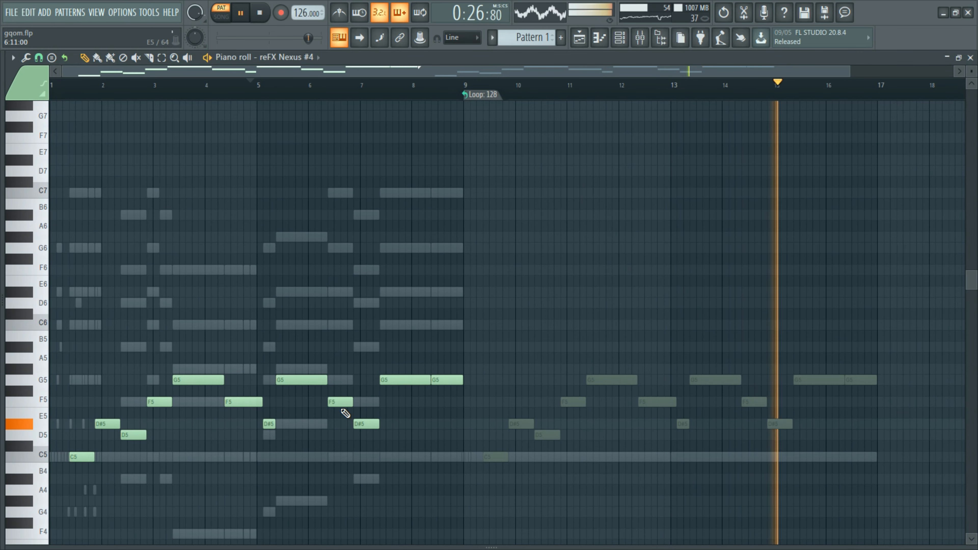
Lower the F5 note in bar 6 to D#5 and change the note following it to D5.
left_click_drag(340, 402, 347, 421)
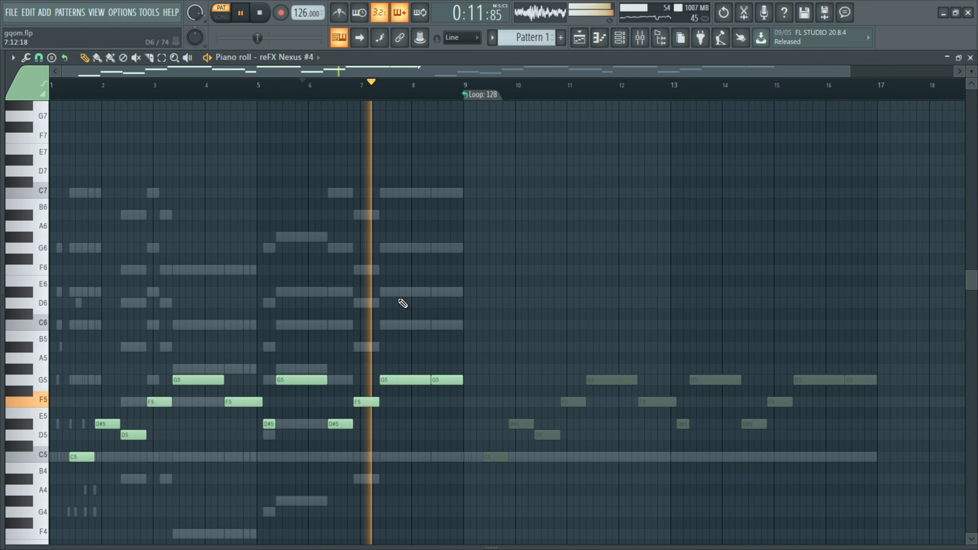
left_click(361, 402)
key("ctrl+Up")
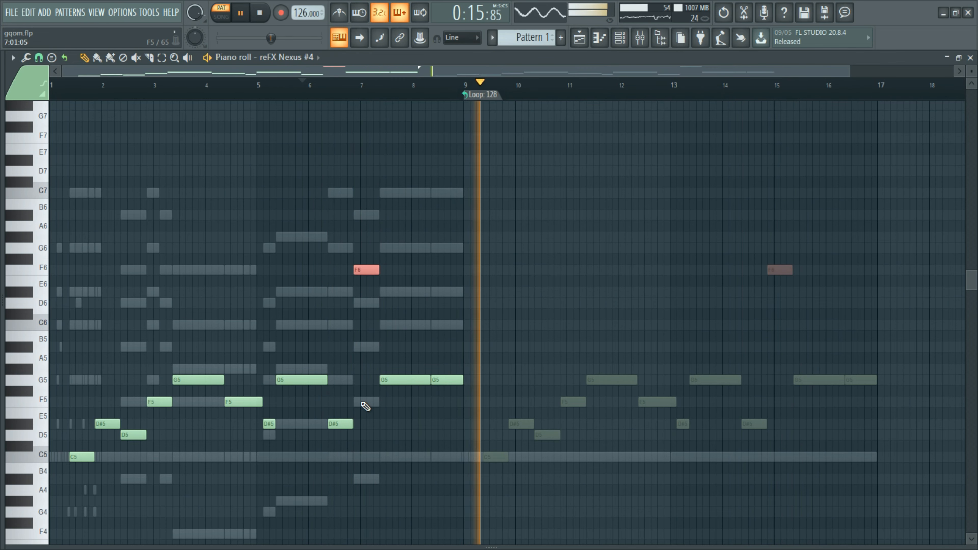
key("Down")
key("Down")
key("Down")
key("ctrl+Down")
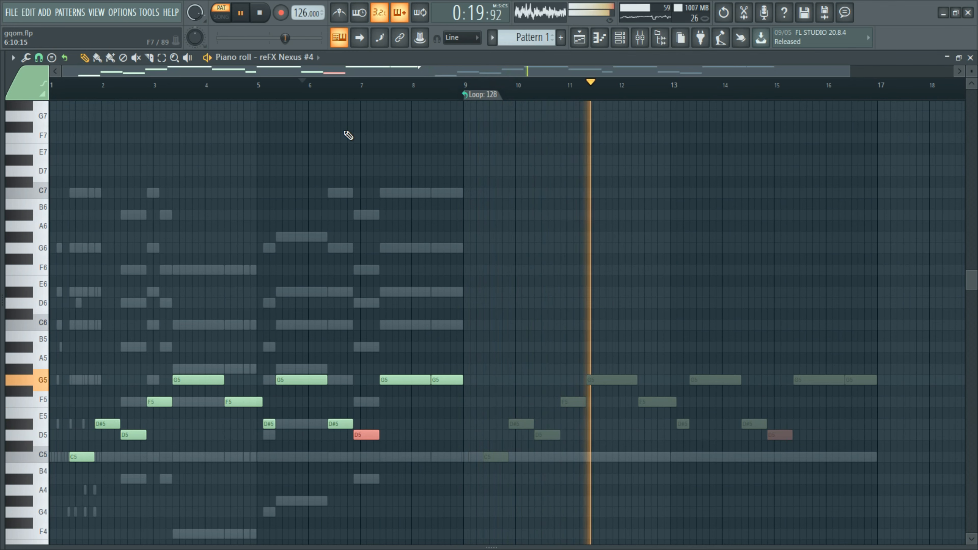
key("ctrl+d")
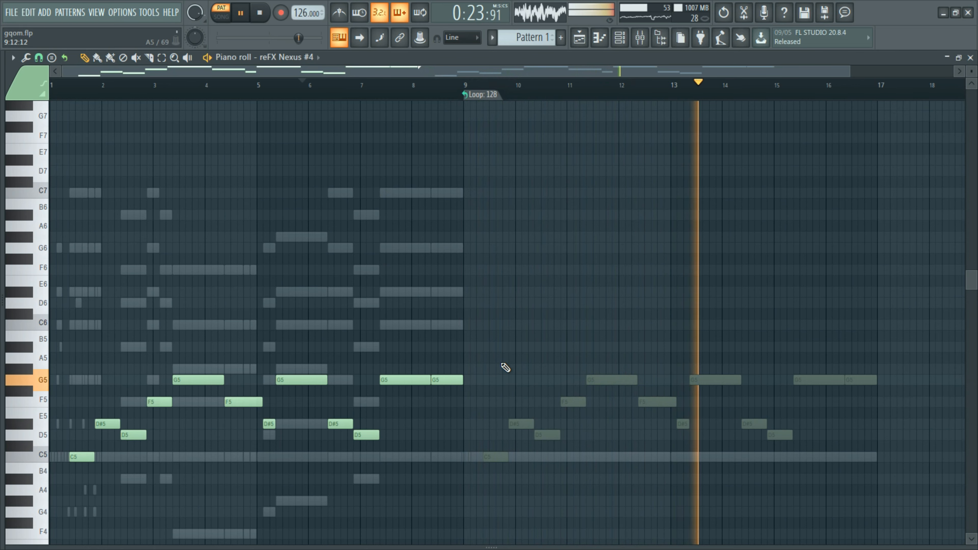
Select the last two G5 notes in bars 7 and 8 and lower them to D#5.
scroll(505, 367, "down", 1)
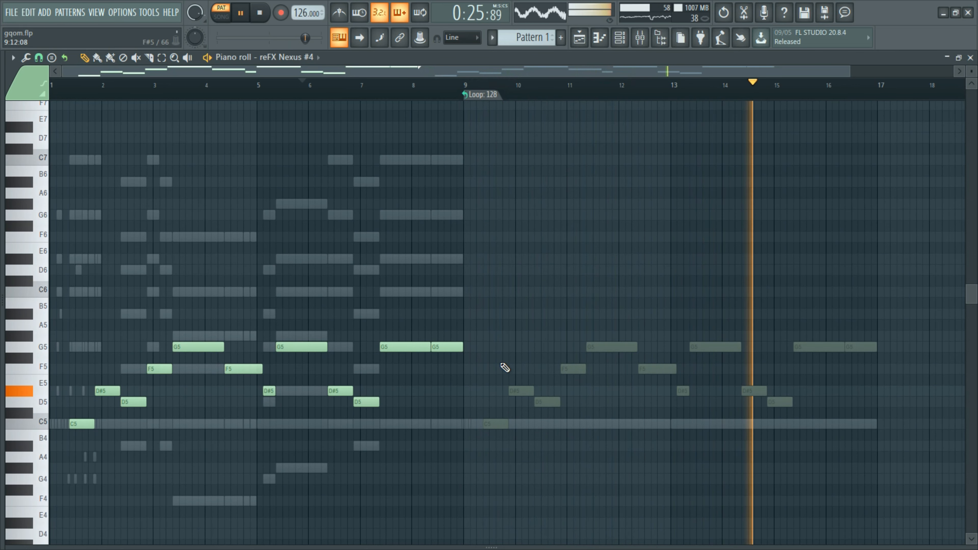
left_click_drag(476, 322, 396, 364)
key("ctrl+Up")
key("shift+Down")
key("shift+Down")
key("shift+Down")
key("shift+Down")
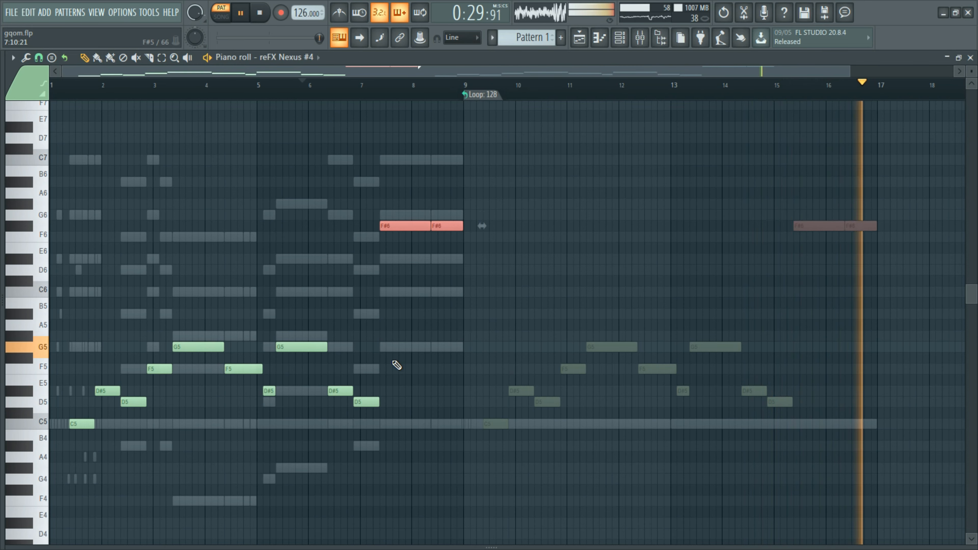
key("ctrl+Down")
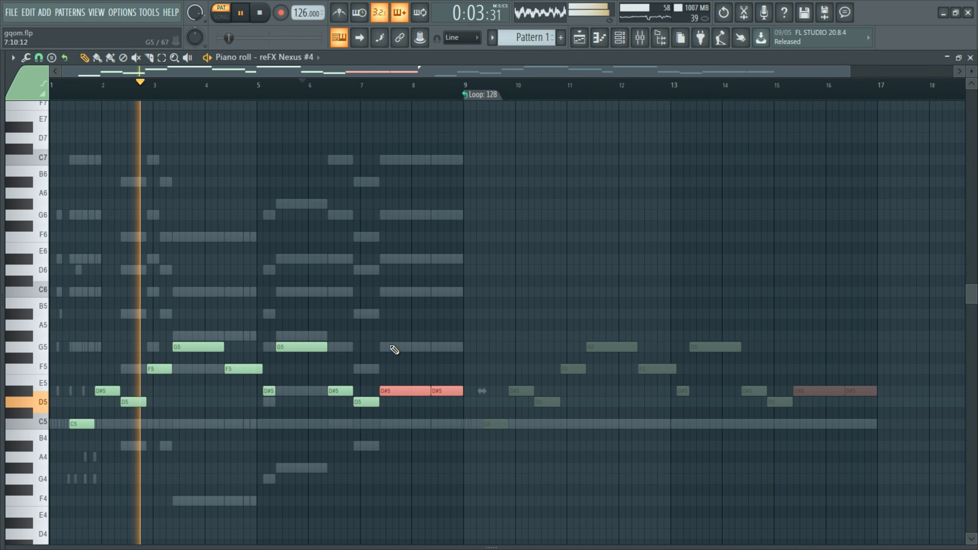
Lower the 16-step G5 note in bar 5 to C5.
left_click_drag(303, 349, 301, 288)
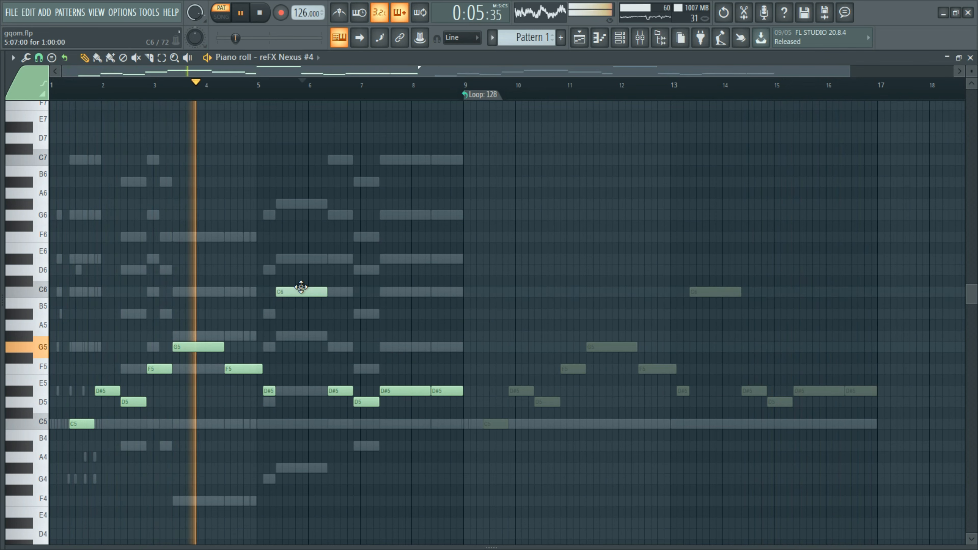
key("ctrl+Down")
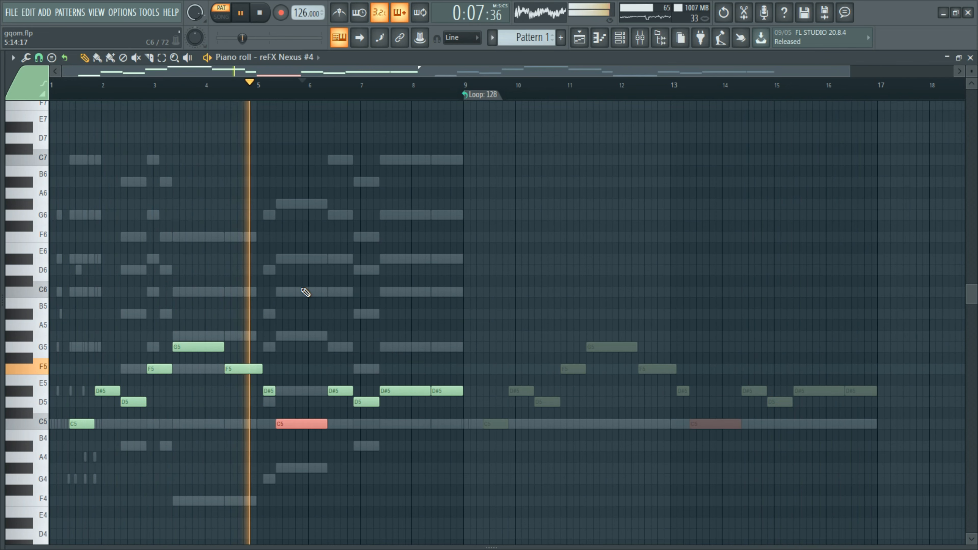
left_click(350, 338, "ctrl")
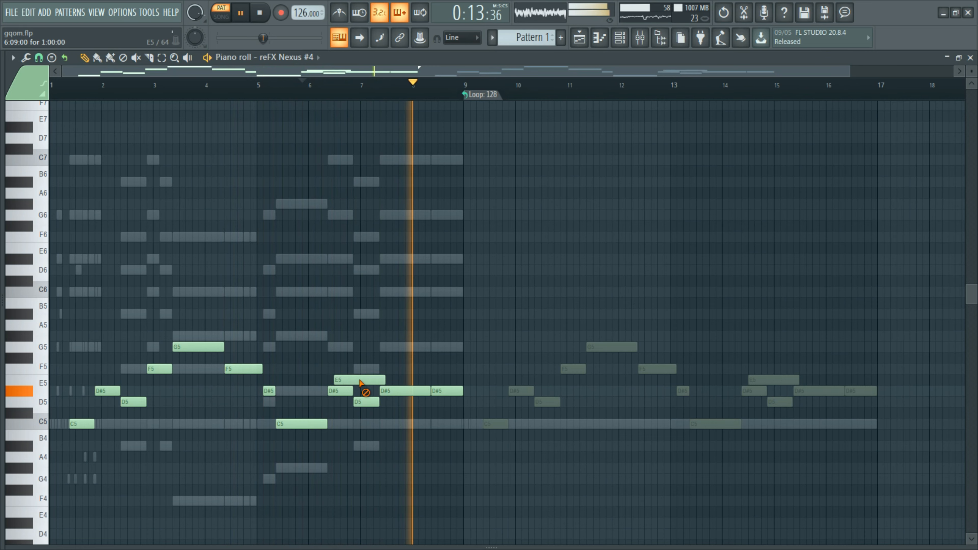
Clone the reFX Nexus #4 channel as reFX Nexus #5, mute the clone, and paste the lead notes into it.
left_click(620, 38)
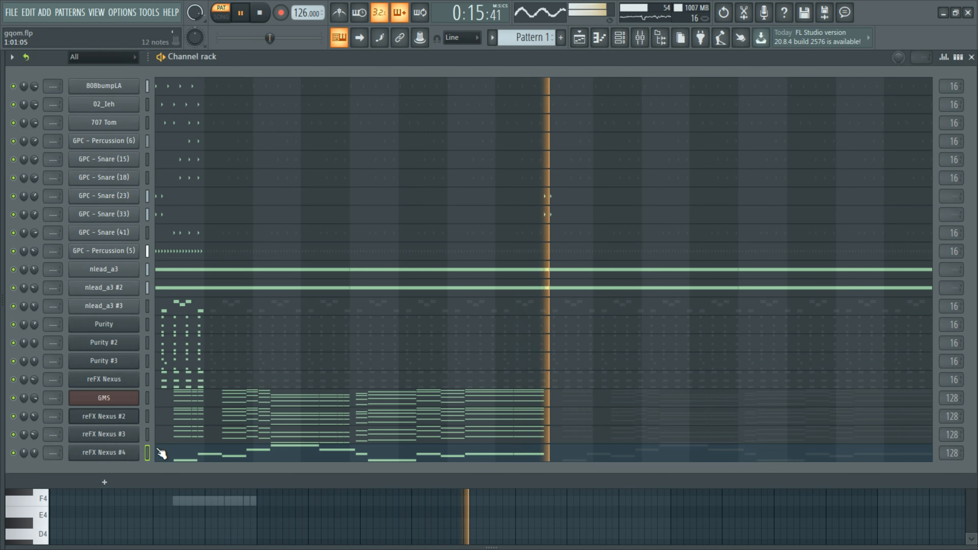
left_click(135, 452)
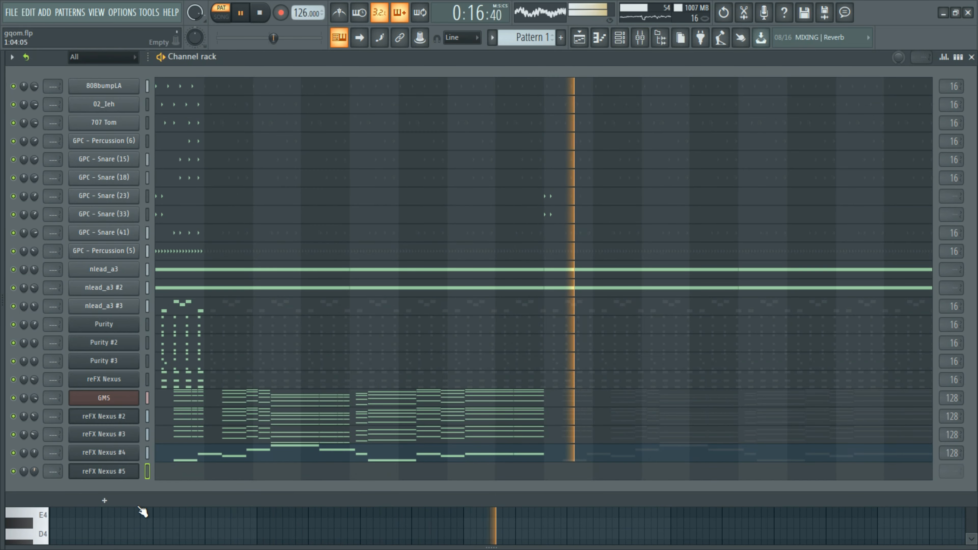
left_click(13, 471)
left_click(147, 453)
left_click(147, 471)
key("ctrl+v")
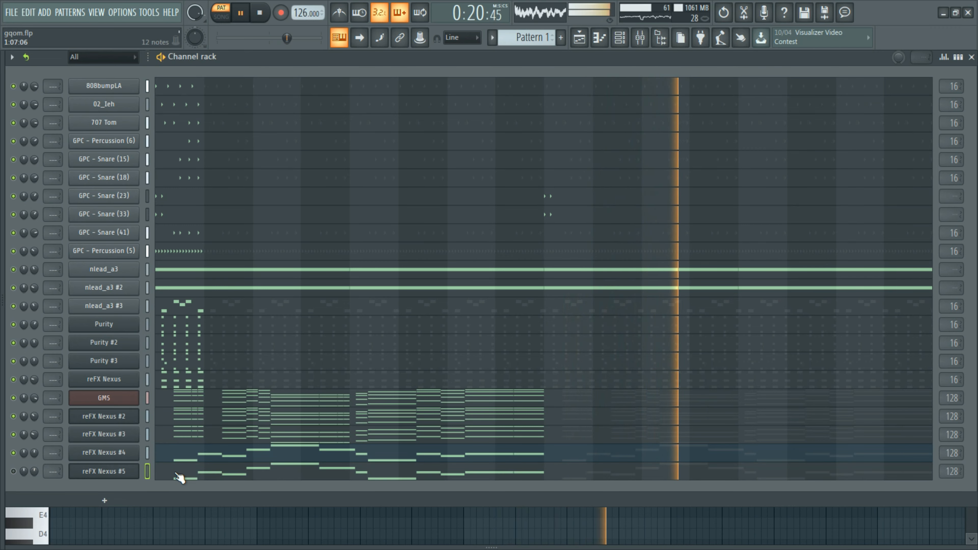
In the reFX Nexus #5 piano roll, raise the G5 note in bar 3 to A#5 and both F5 notes to G#5.
left_click(180, 474)
left_click_drag(185, 347, 185, 311)
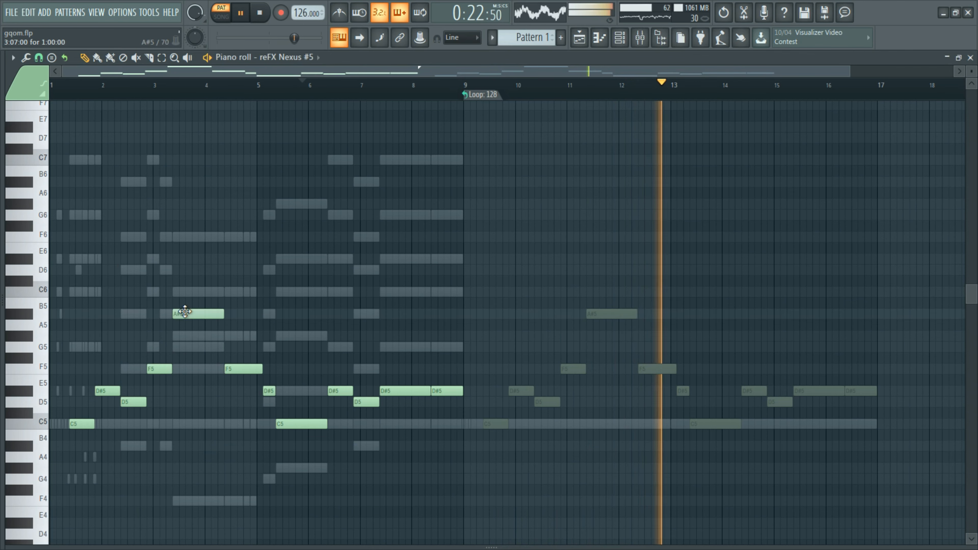
left_click(36, 370, "ctrl")
left_click_drag(154, 368, 155, 334)
Raise all D#5 notes on reFX Nexus #5 to G5, the D5 notes to F5 and the C5 notes to D#5.
left_click(35, 392, "ctrl")
left_click_drag(101, 391, 101, 338)
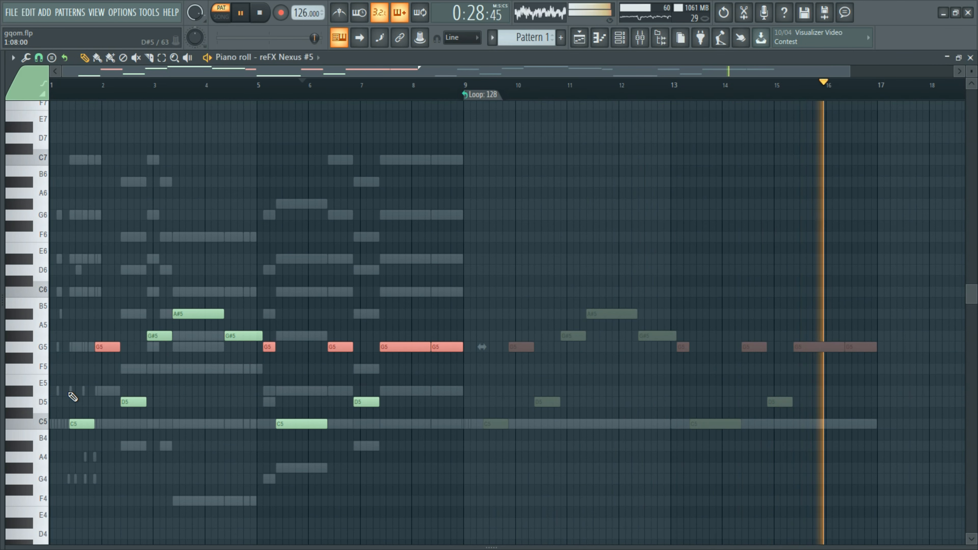
left_click(35, 402, "ctrl")
left_click_drag(133, 402, 133, 369)
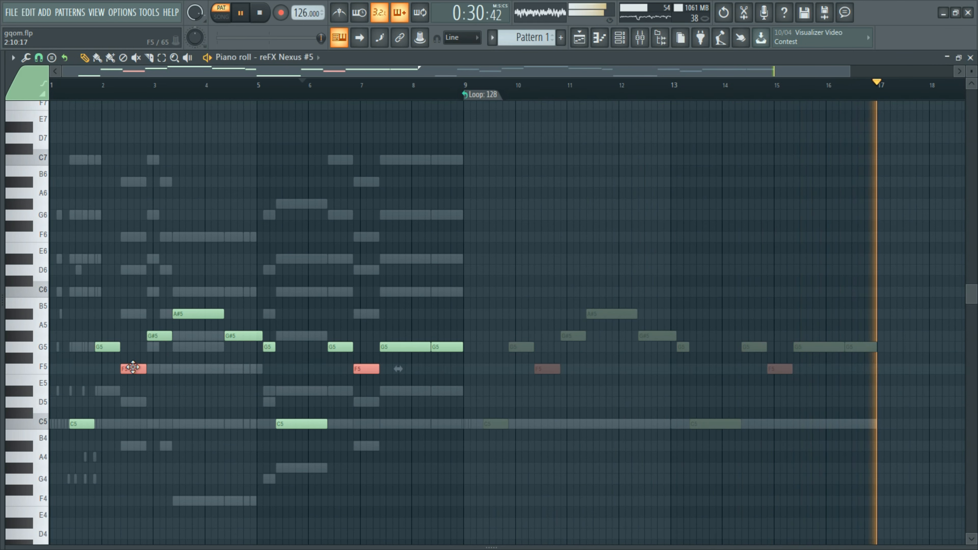
left_click(36, 422, "ctrl")
left_click_drag(74, 423, 75, 386)
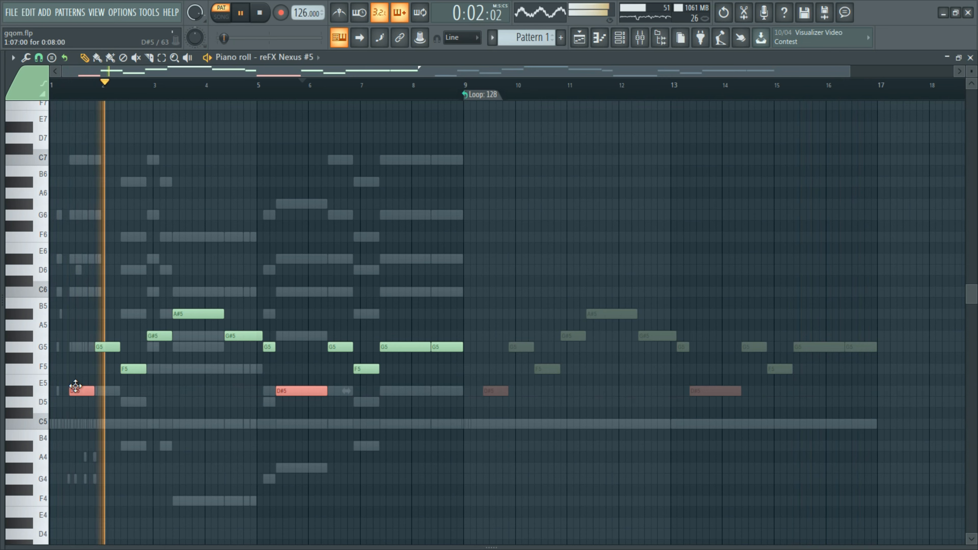
Unmute the reFX Nexus #5 channel and fine-tune its volume between 58% and 61%.
left_click(611, 42)
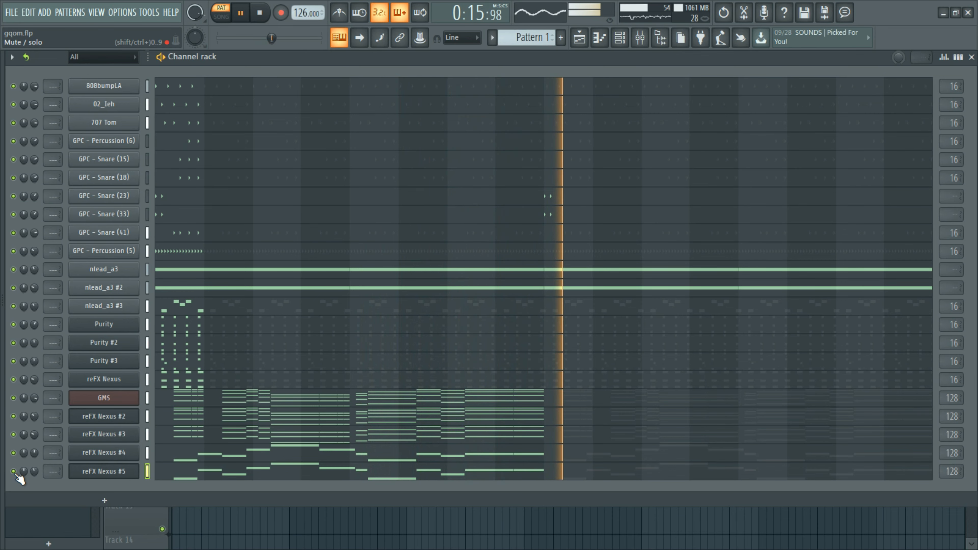
scroll(38, 472, "up", 3)
scroll(38, 471, "up", 1)
scroll(38, 471, "up", 1)
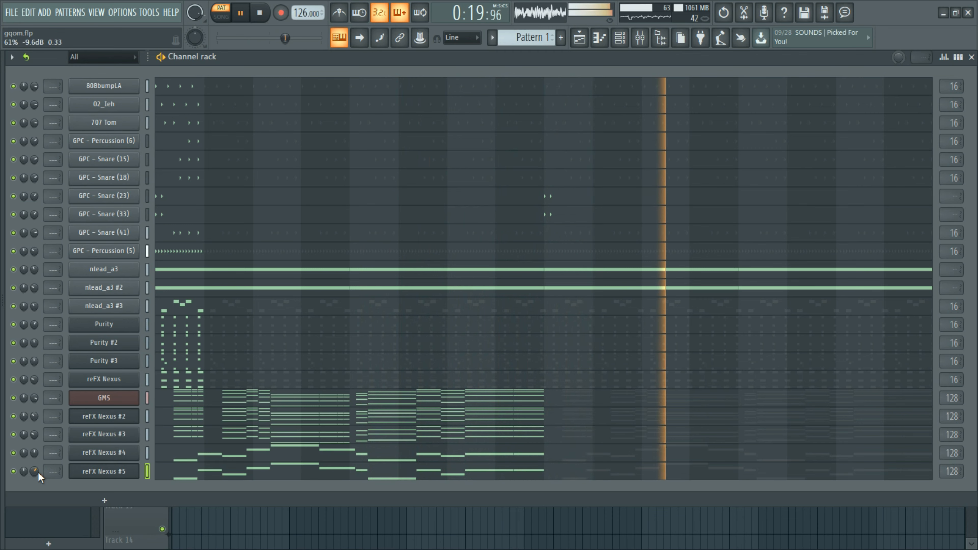
scroll(37, 472, "down", 1)
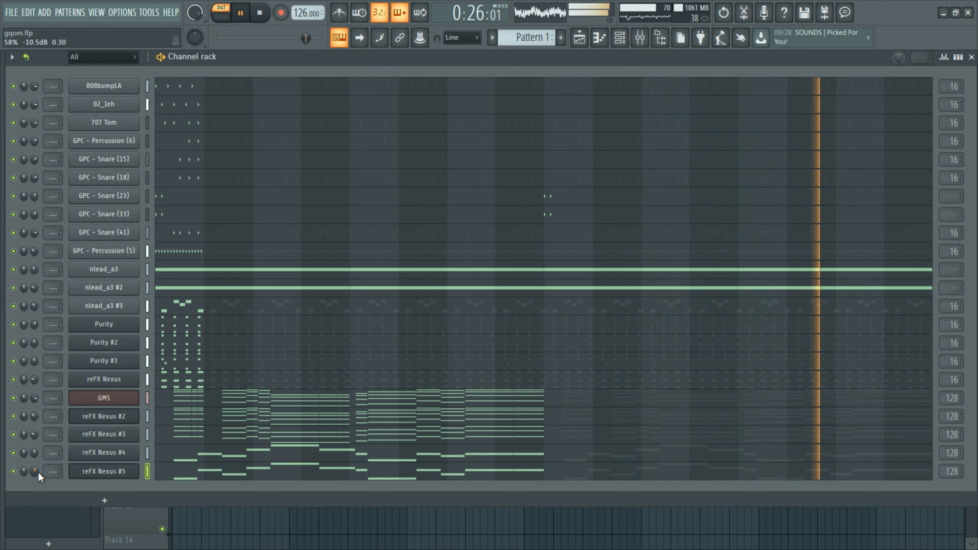
scroll(38, 471, "up", 1)
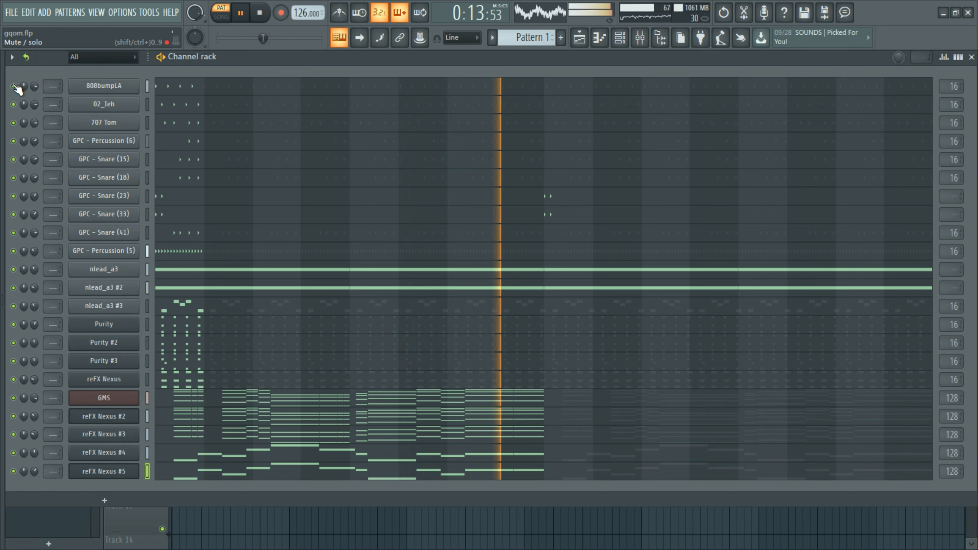
Mute the first four channels, from 808bumpLA to GPC - Percussion (6), and stop playback.
left_click_drag(15, 86, 16, 160)
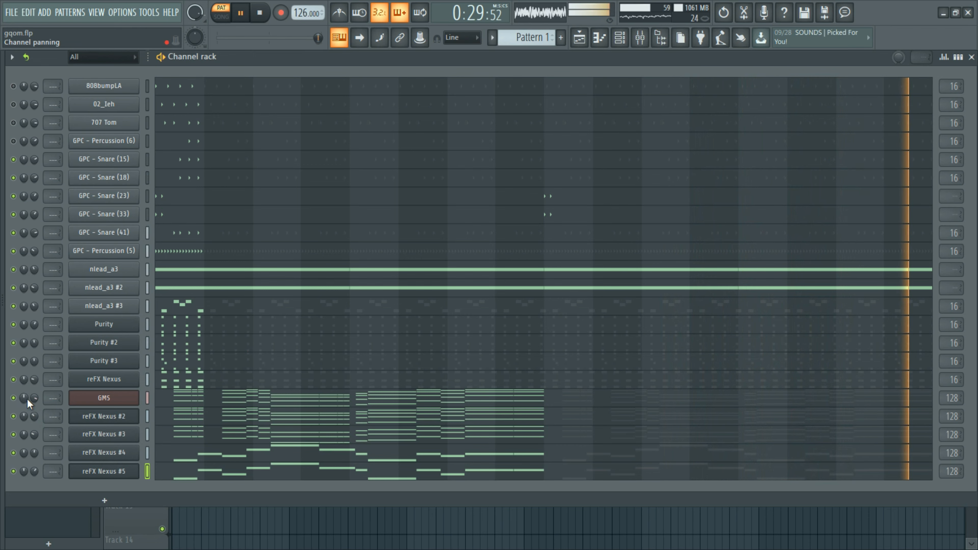
key("space")
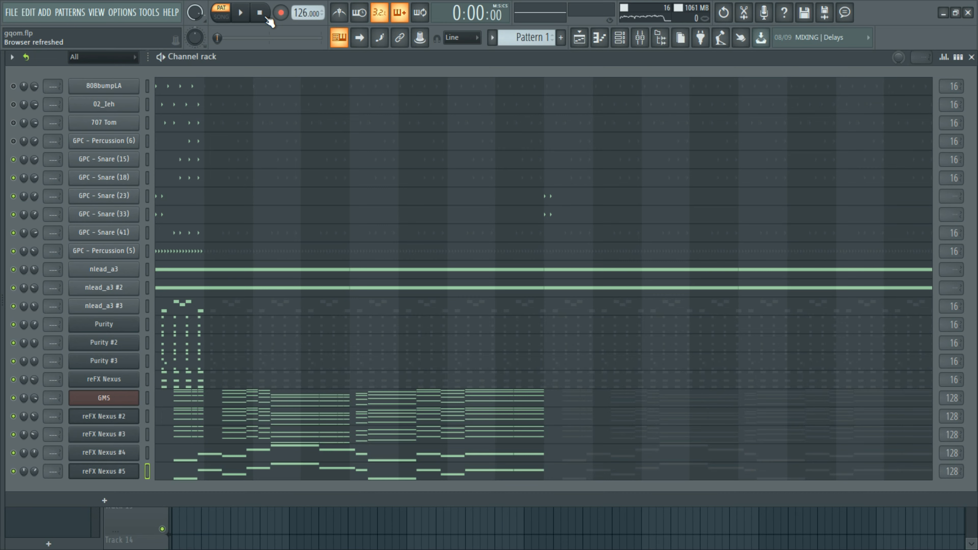
Open the GMS channel's chords in the piano roll.
left_click(222, 402)
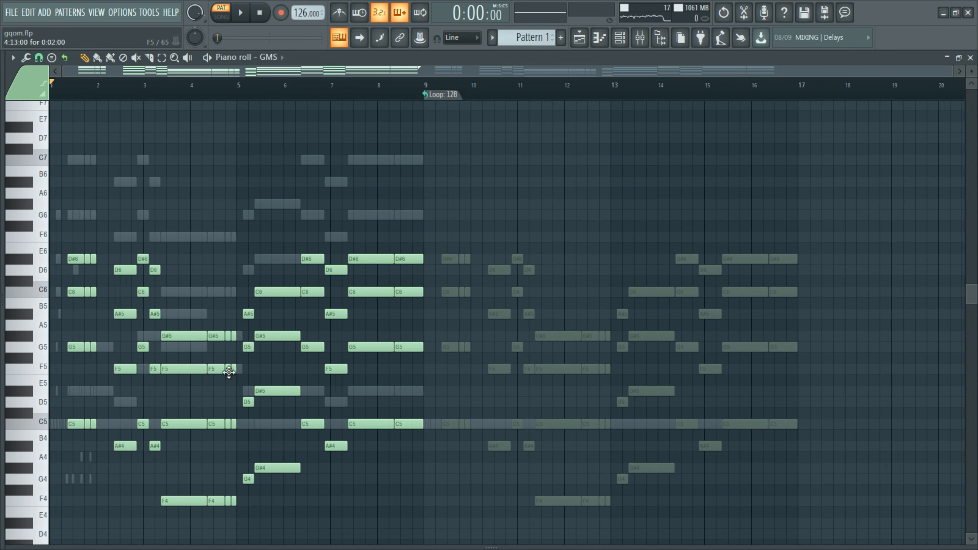
scroll(227, 424, "down", 2)
scroll(263, 426, "down", 1)
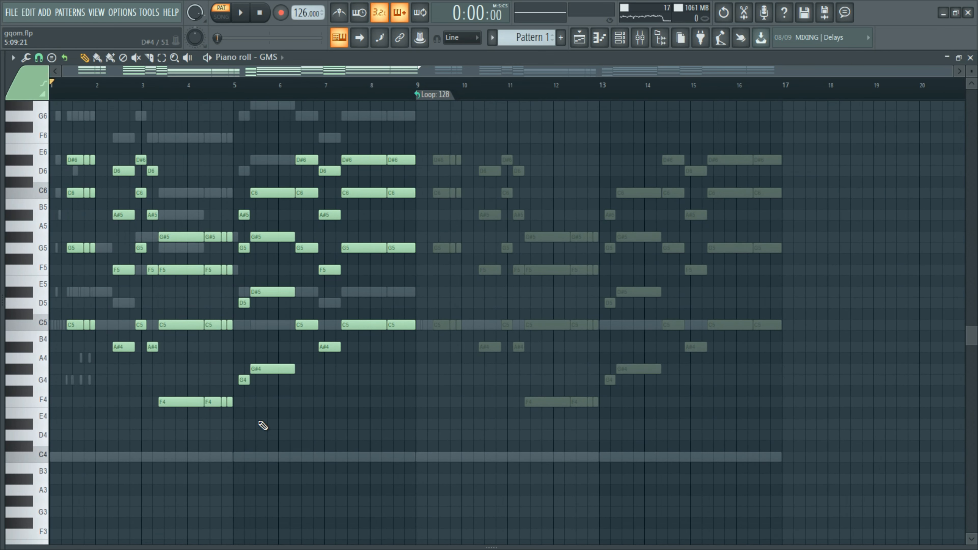